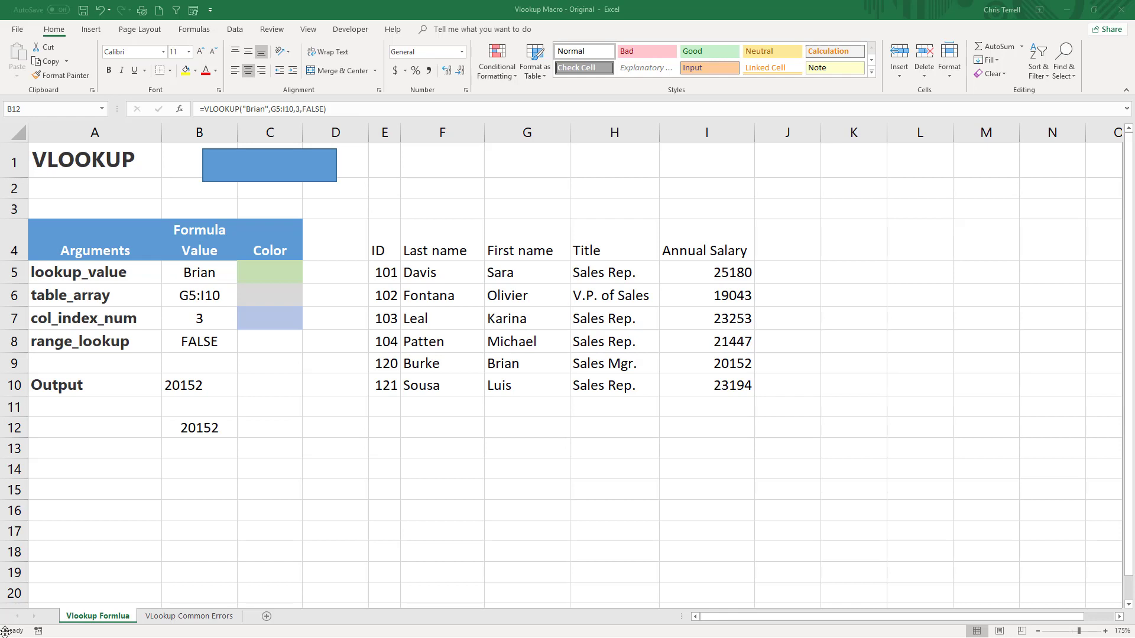
Replace the content of B12 with a new VLOOKUP formula and review its table array, column index and range lookup argument descriptions.
{"action": "left_click", "coordinate": [199, 427]}
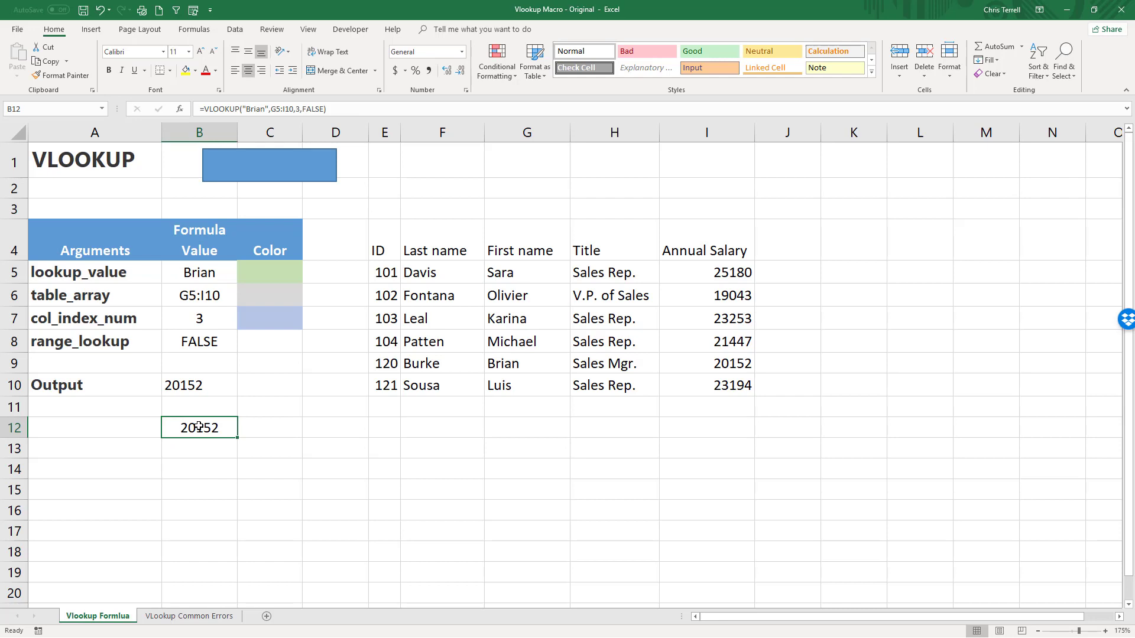
{"action": "key", "text": "Delete"}
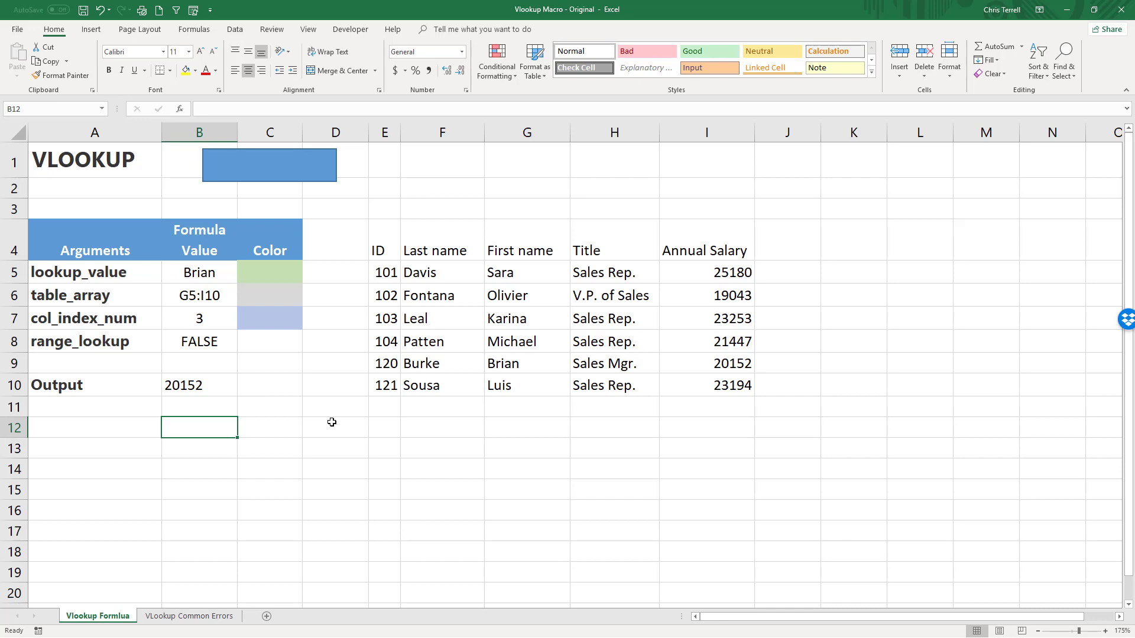
{"action": "type", "text": "="}
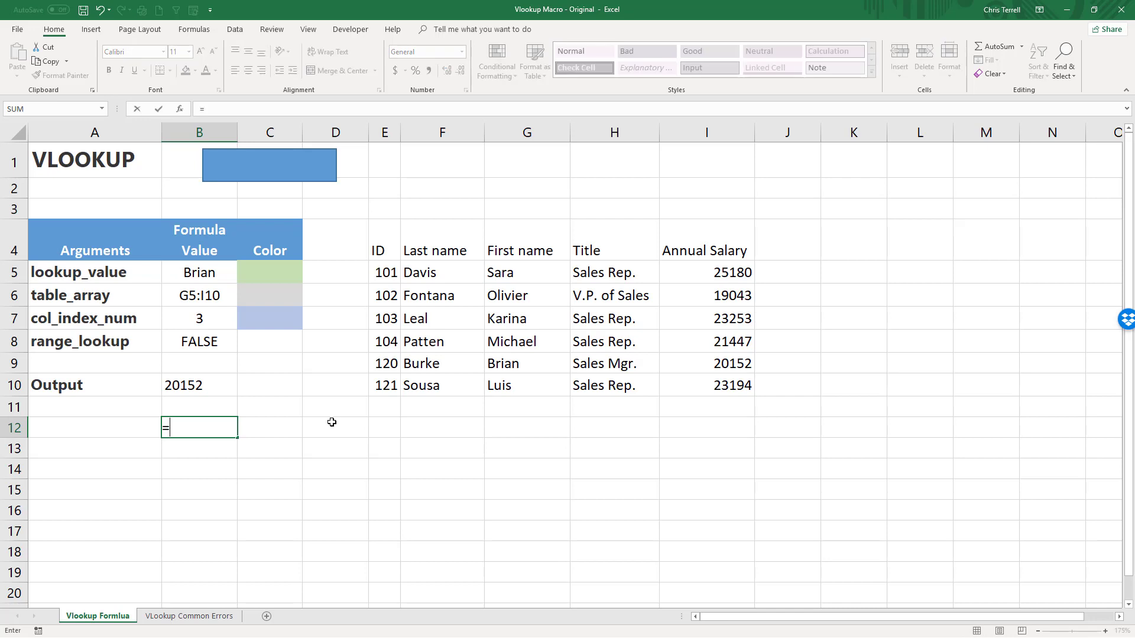
{"action": "type", "text": "vl"}
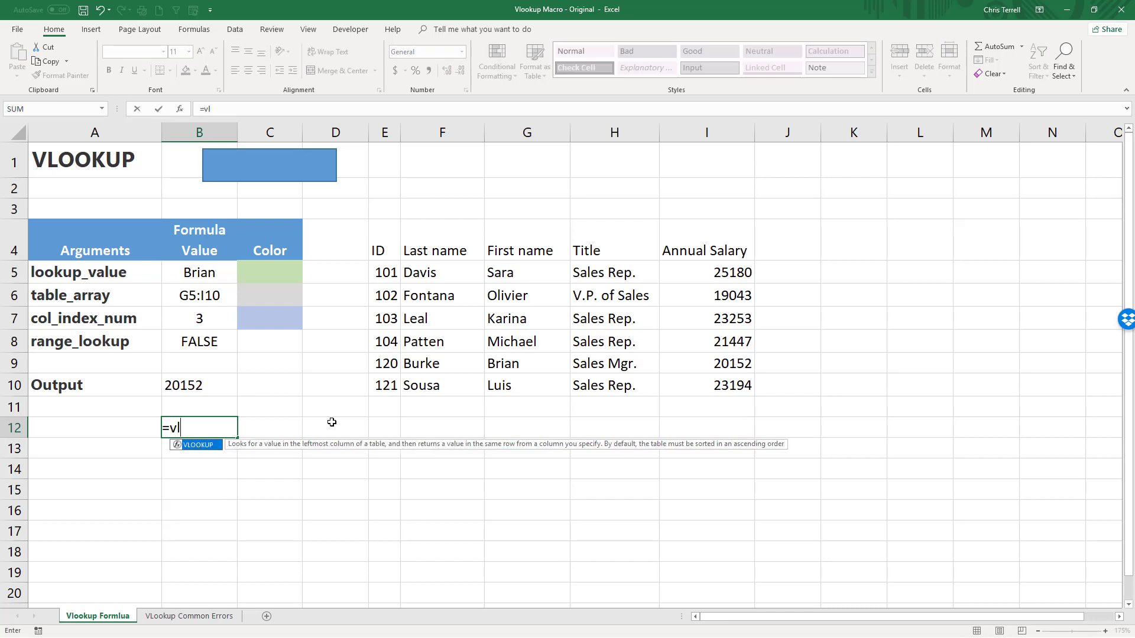
{"action": "key", "text": "Tab"}
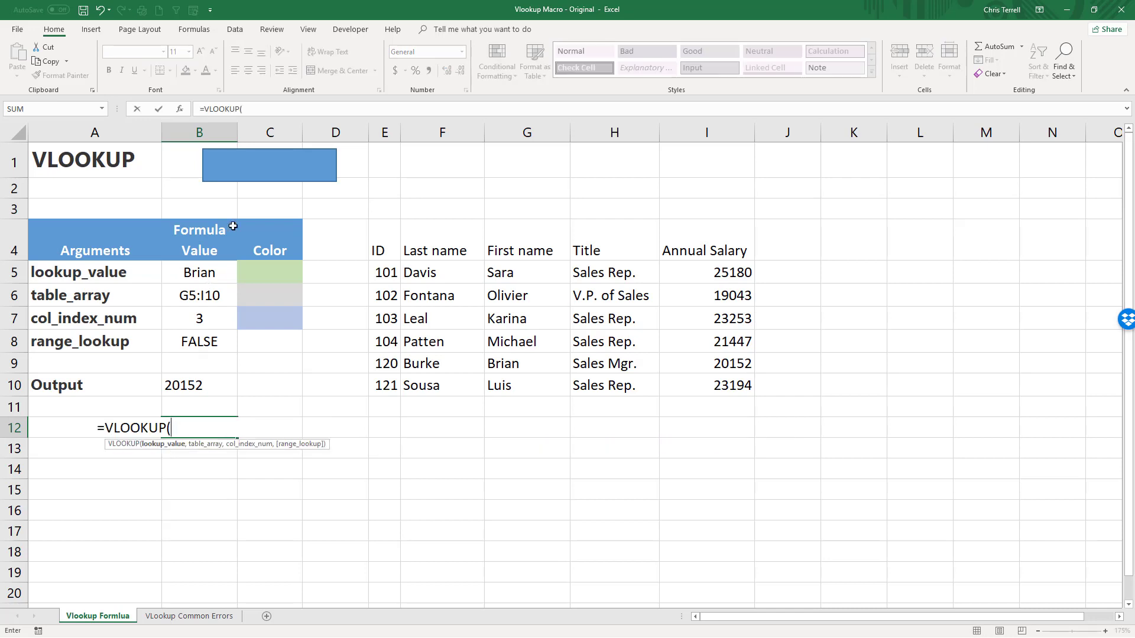
{"action": "left_click", "coordinate": [179, 112]}
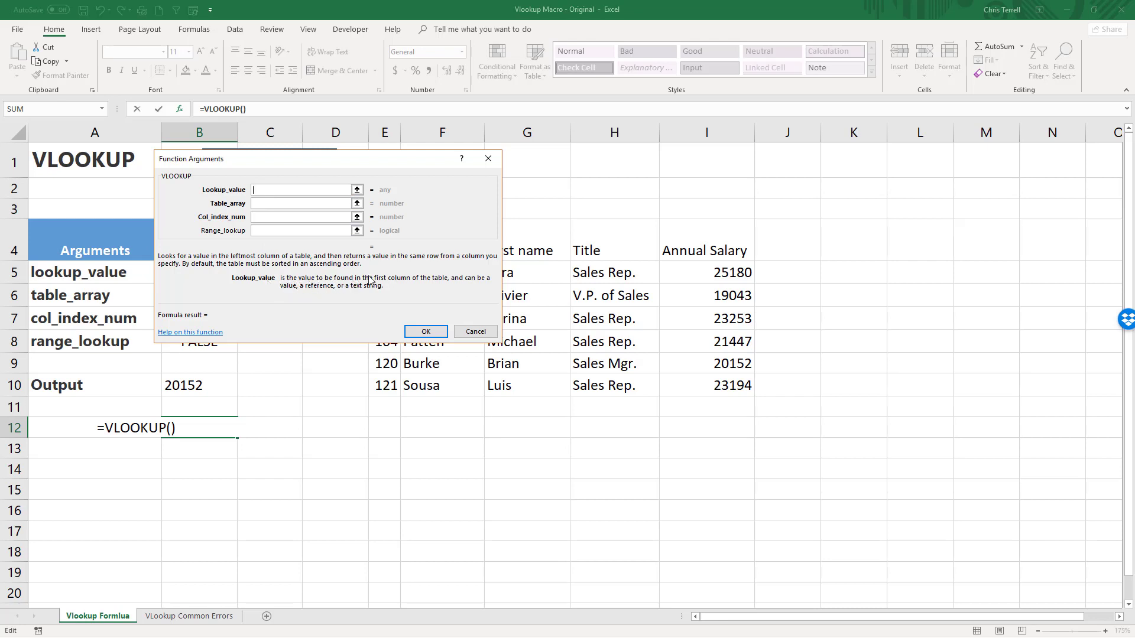
{"action": "left_click", "coordinate": [276, 202]}
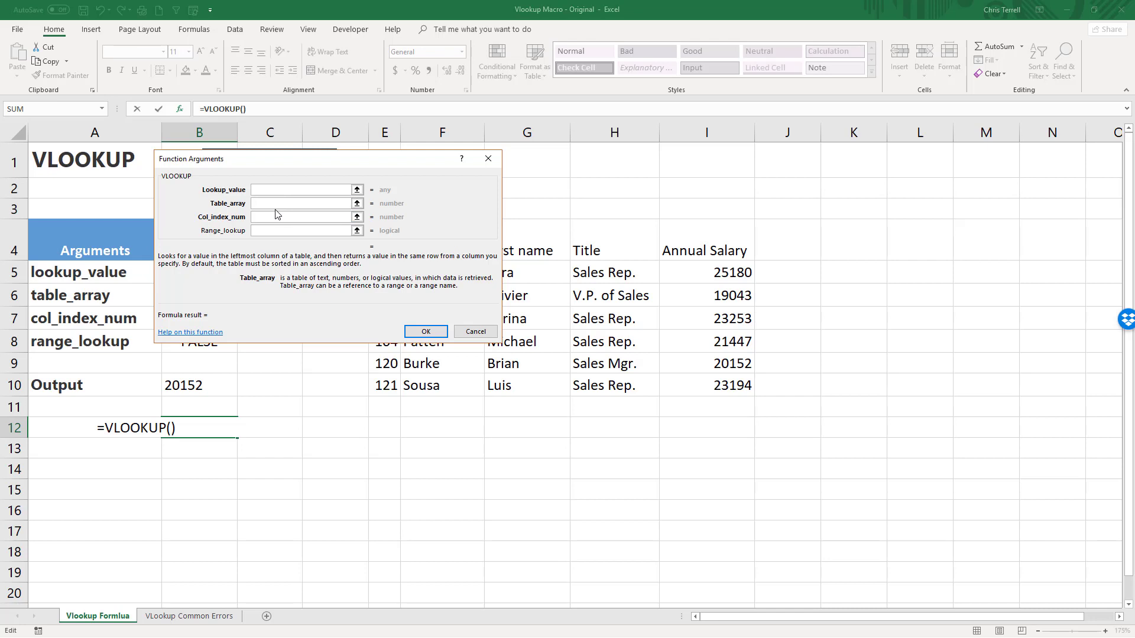
{"action": "left_click", "coordinate": [280, 217]}
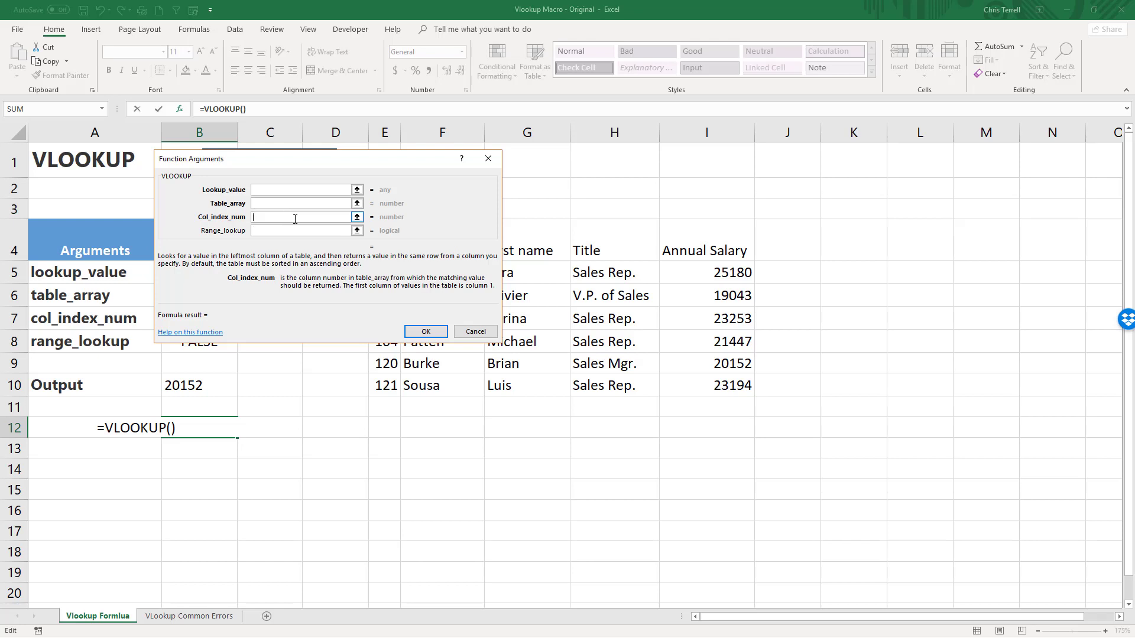
{"action": "left_click", "coordinate": [353, 232]}
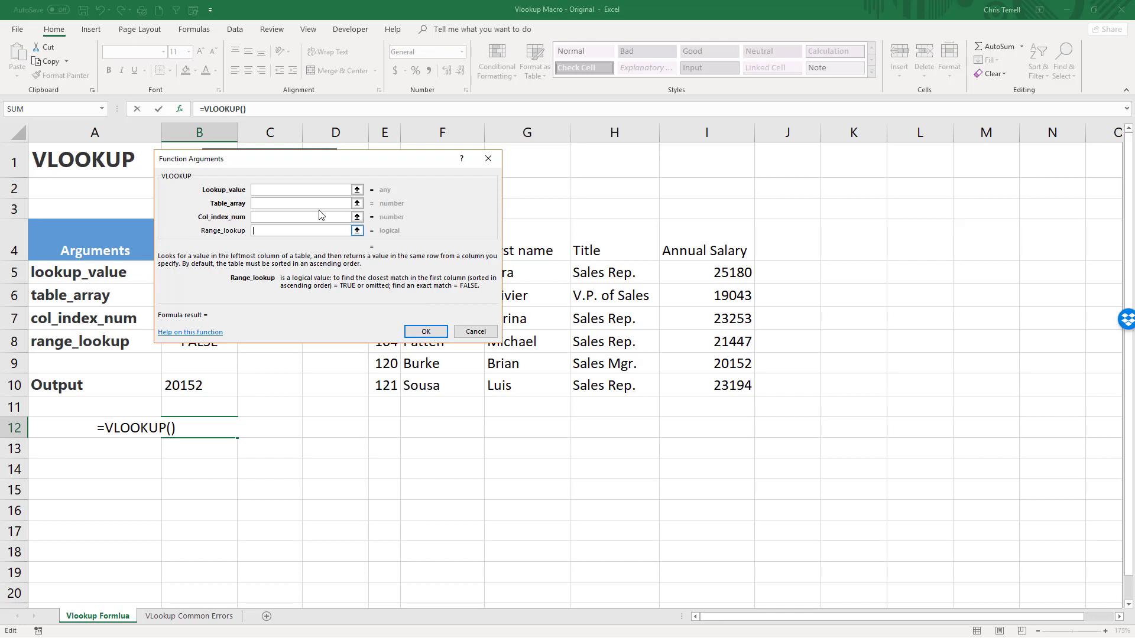
Move the function arguments dialog below the employee table and set the table array to G5:I10.
{"action": "left_click", "coordinate": [308, 190]}
{"action": "left_click_drag", "start_coordinate": [382, 159], "coordinate": [442, 410]}
{"action": "left_click_drag", "start_coordinate": [516, 272], "coordinate": [705, 385]}
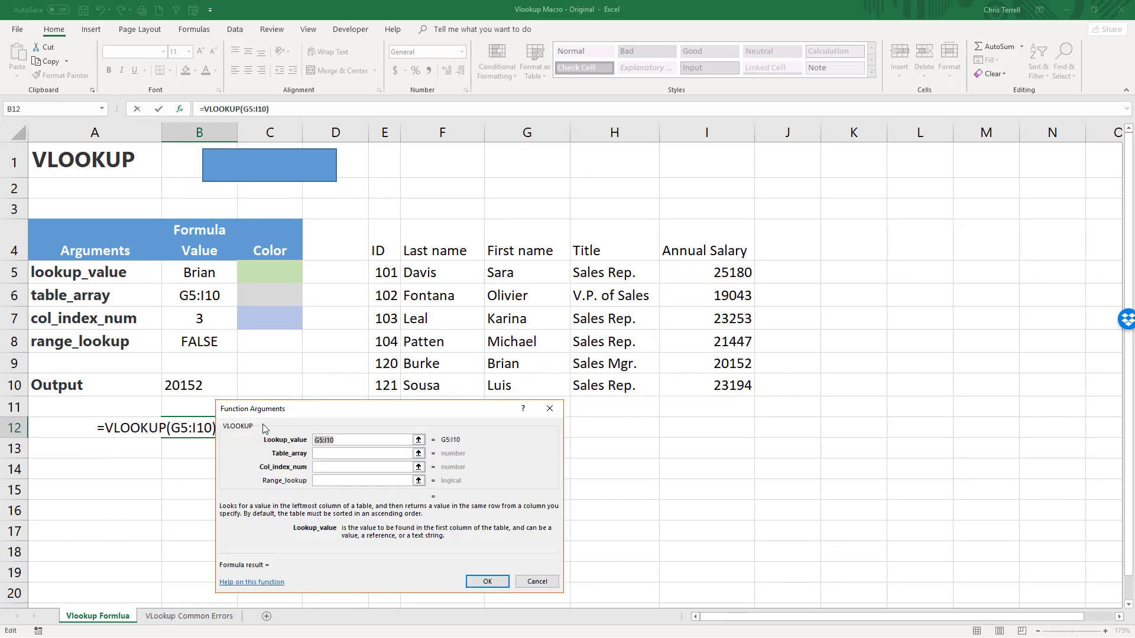
{"action": "key", "text": "Delete"}
{"action": "left_click", "coordinate": [362, 454]}
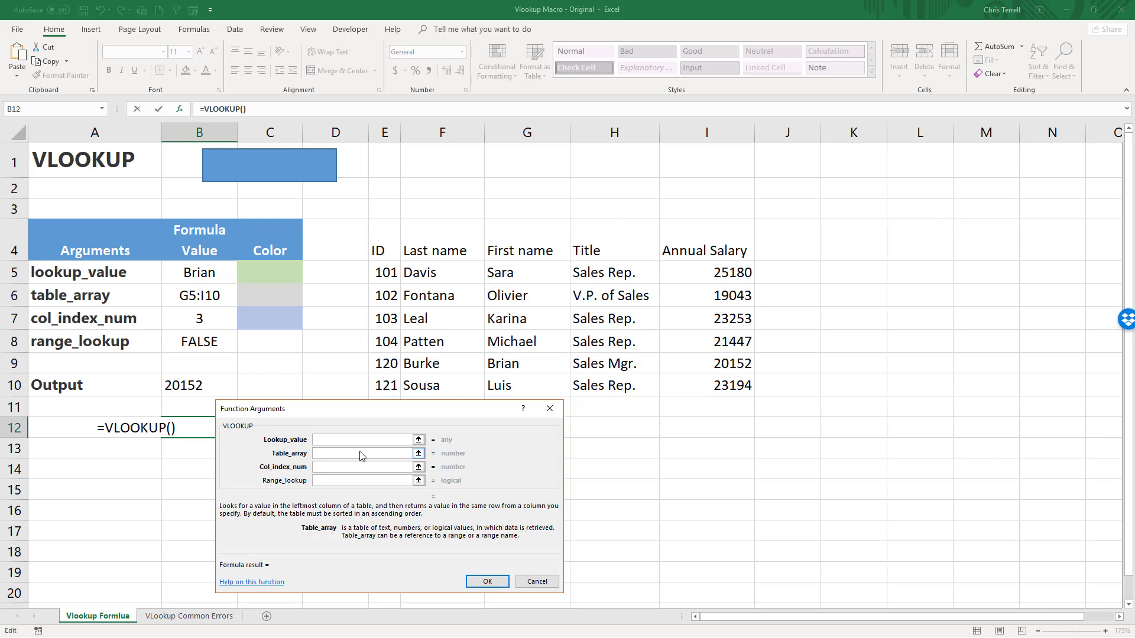
{"action": "type", "text": "G5:I10"}
Enter the first name of the employee in row 9 as the VLOOKUP lookup value.
{"action": "left_click", "coordinate": [324, 442]}
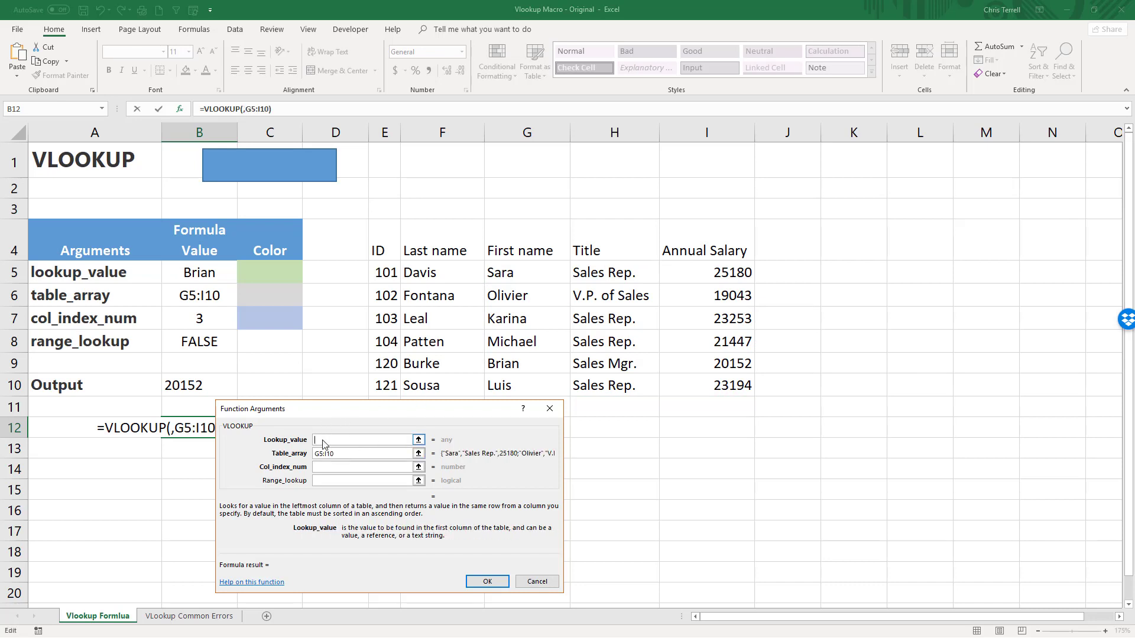
{"action": "type", "text": "Bir"}
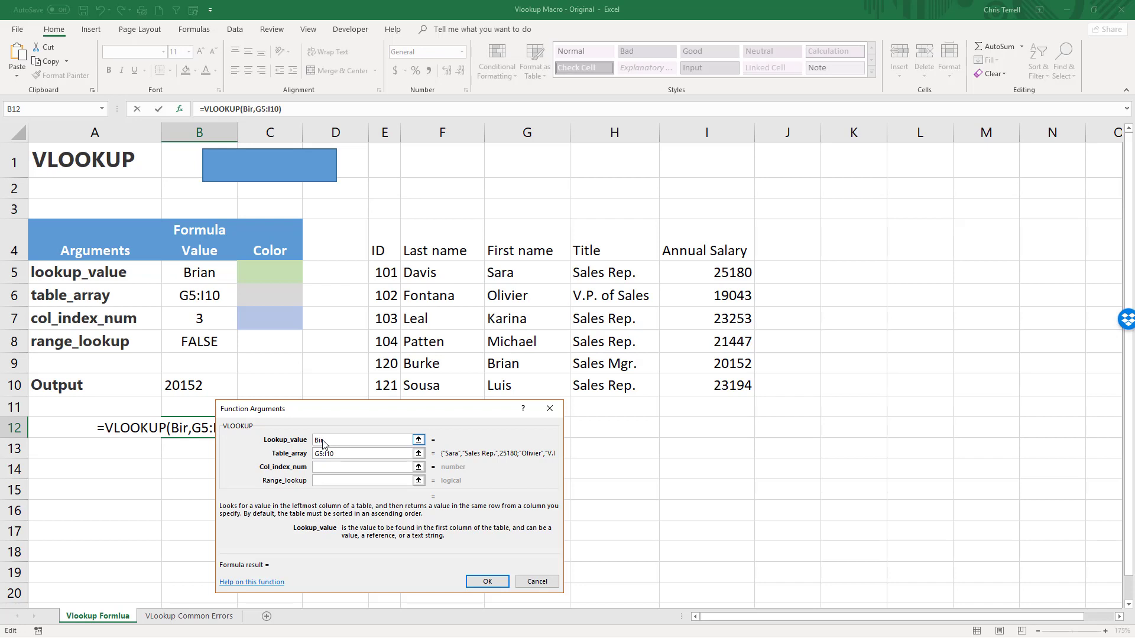
{"action": "key", "text": "BackSpace"}
{"action": "key", "text": "BackSpace"}
{"action": "type", "text": "rian"}
Set the column index number to 3 and the range lookup to false, and accept the VLOOKUP formula.
{"action": "left_click", "coordinate": [320, 467]}
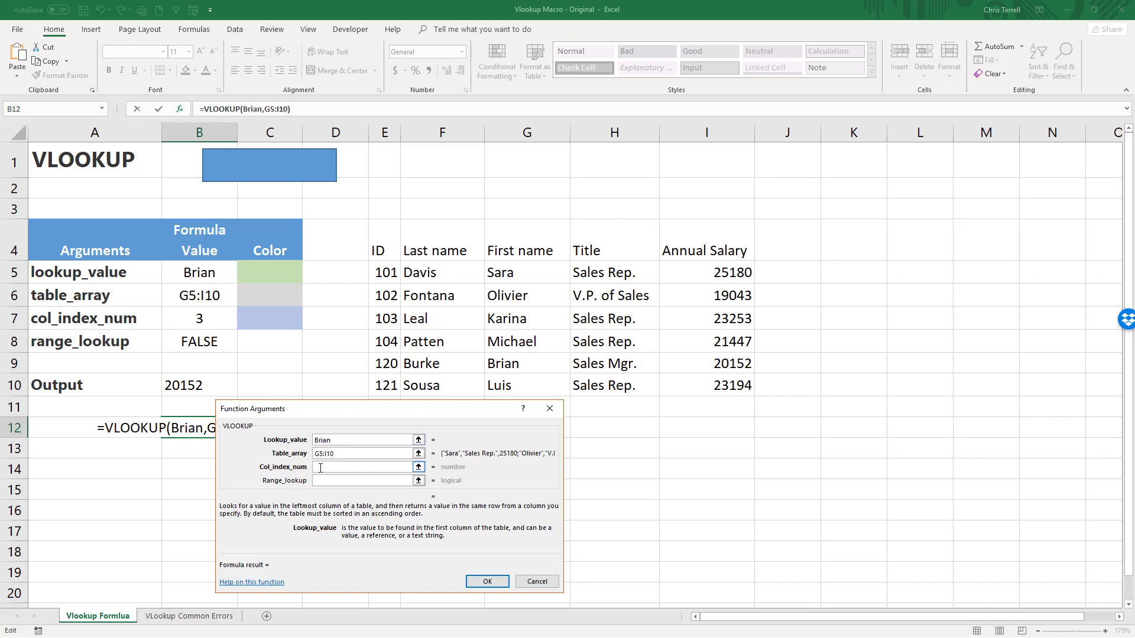
{"action": "type", "text": "3"}
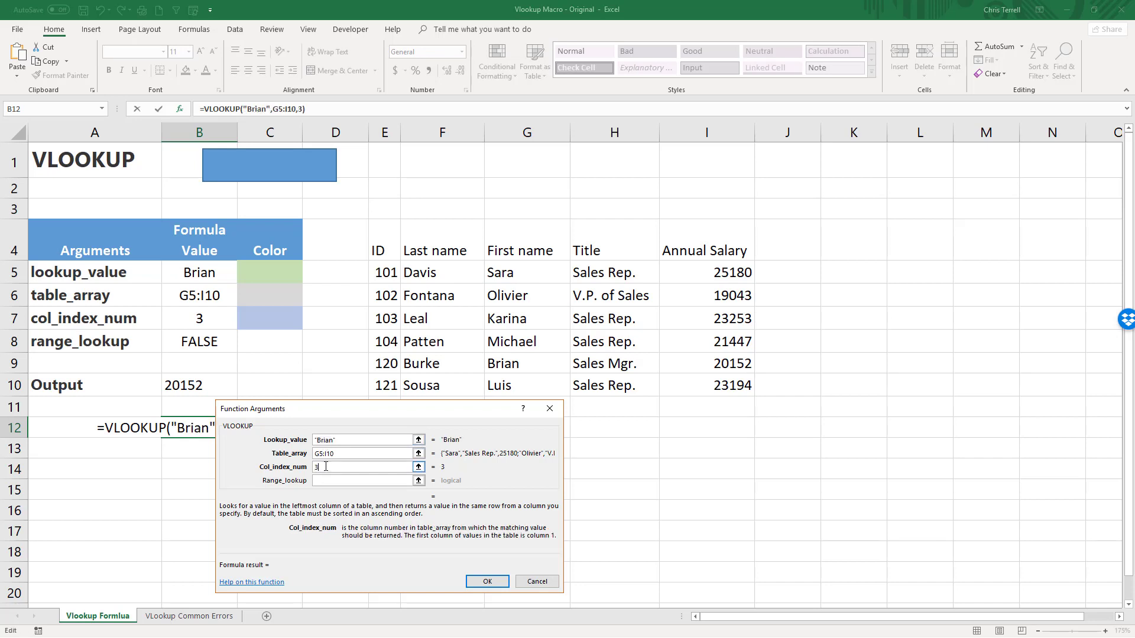
{"action": "key", "text": "Tab"}
{"action": "type", "text": "fal"}
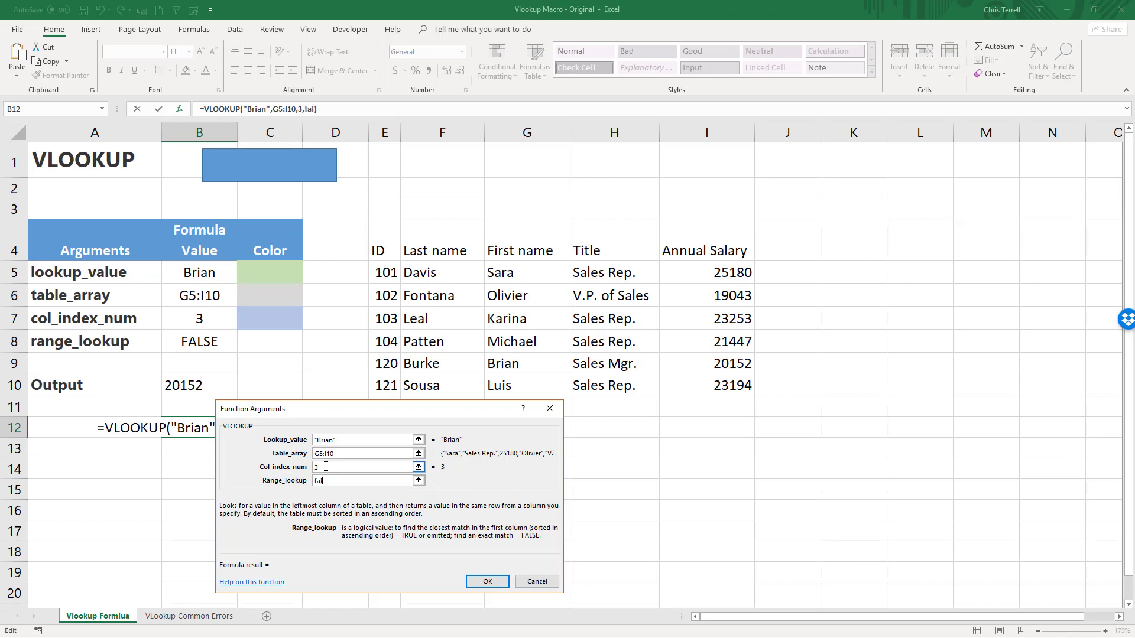
{"action": "type", "text": "se"}
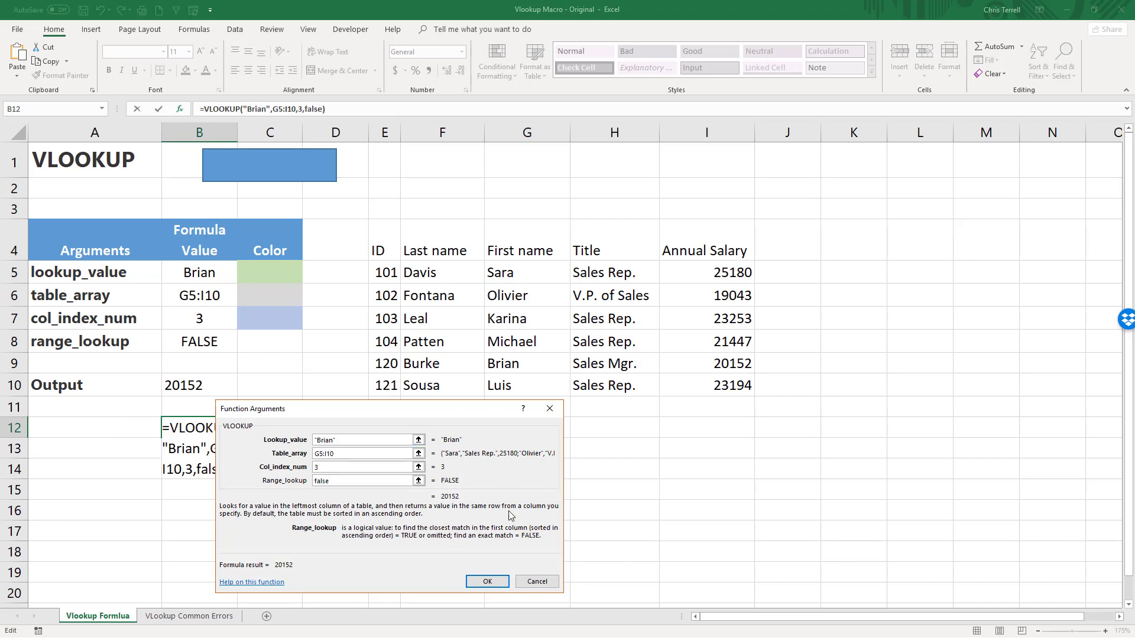
{"action": "left_click", "coordinate": [491, 583]}
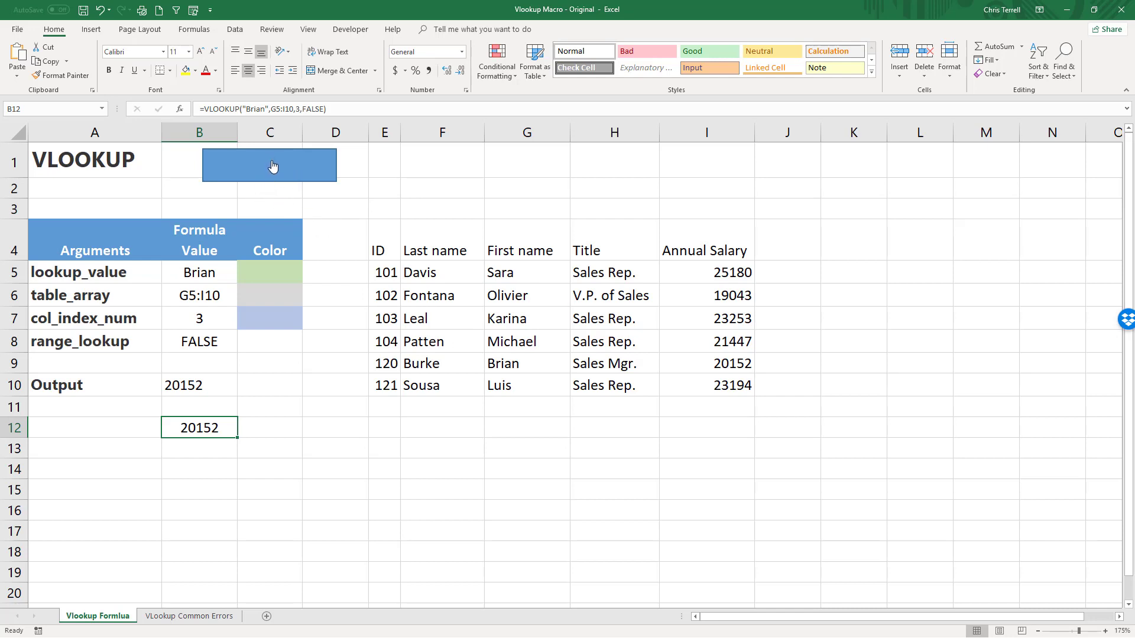
Run the sheet's VLOOKUP macro with the current arguments and again with the row 5 last name as the lookup value in B5.
{"action": "left_click", "coordinate": [272, 179]}
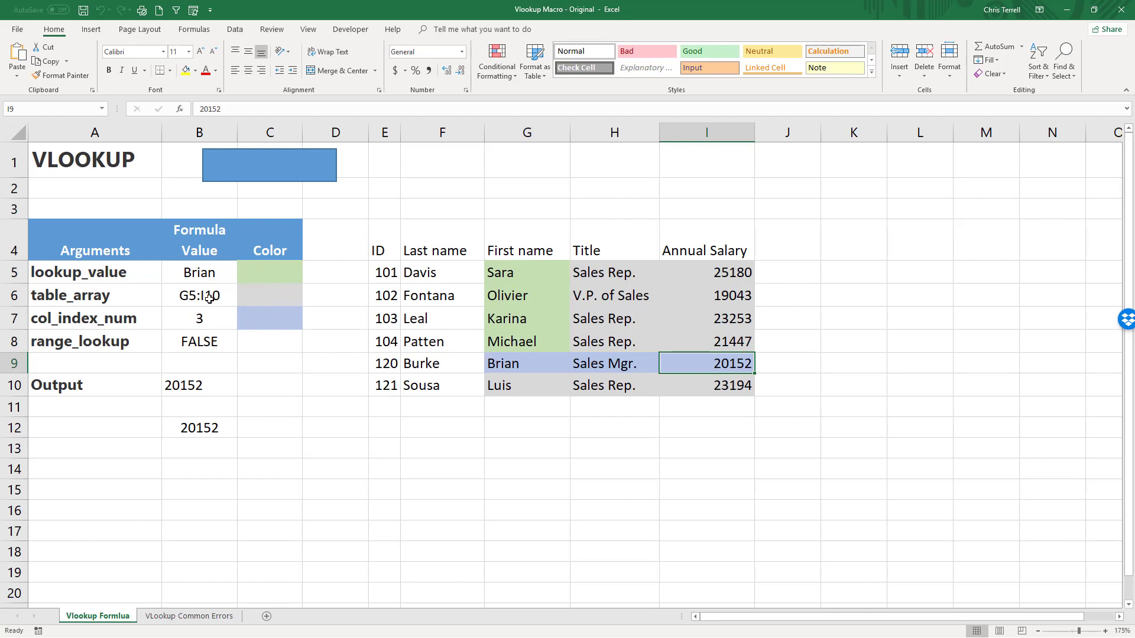
{"action": "left_click", "coordinate": [202, 275]}
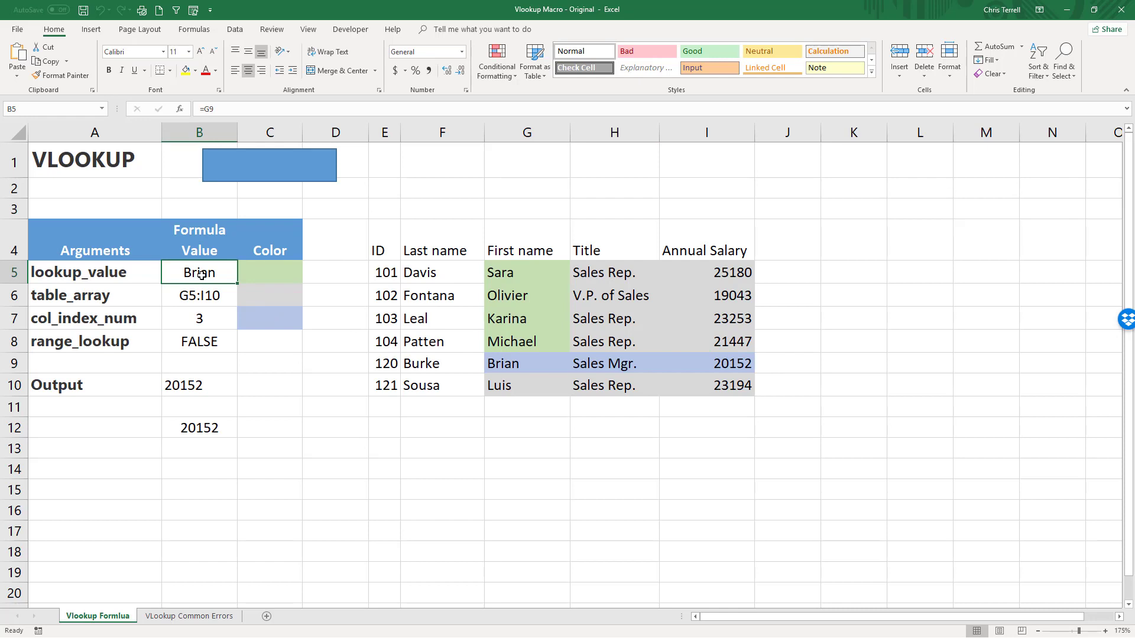
{"action": "type", "text": "Davis"}
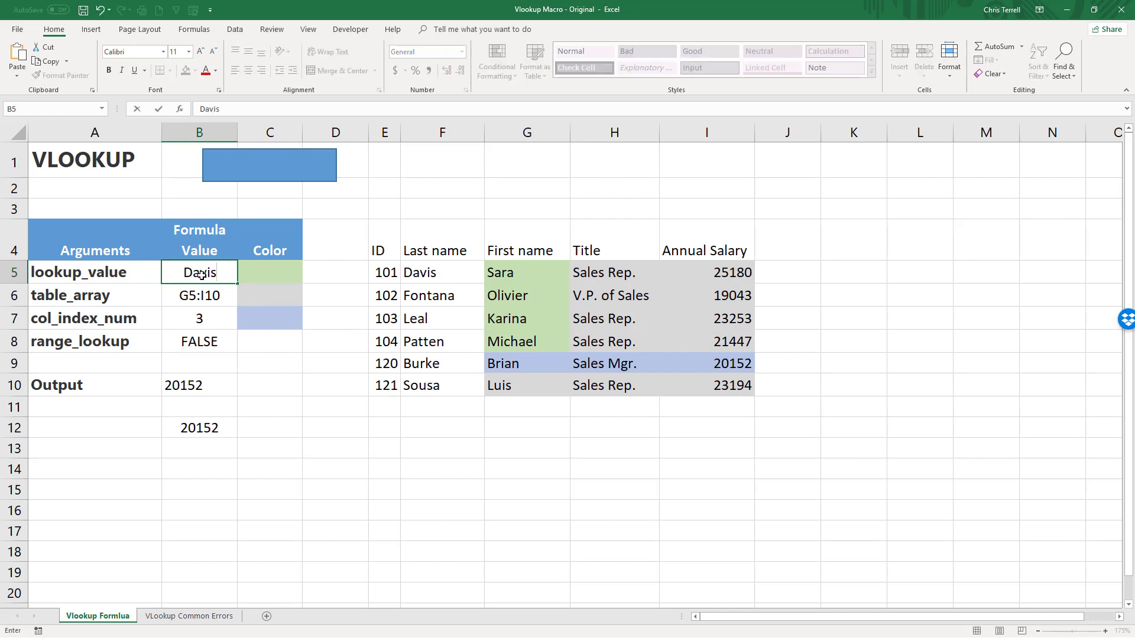
{"action": "key", "text": "Return"}
{"action": "left_click", "coordinate": [201, 275]}
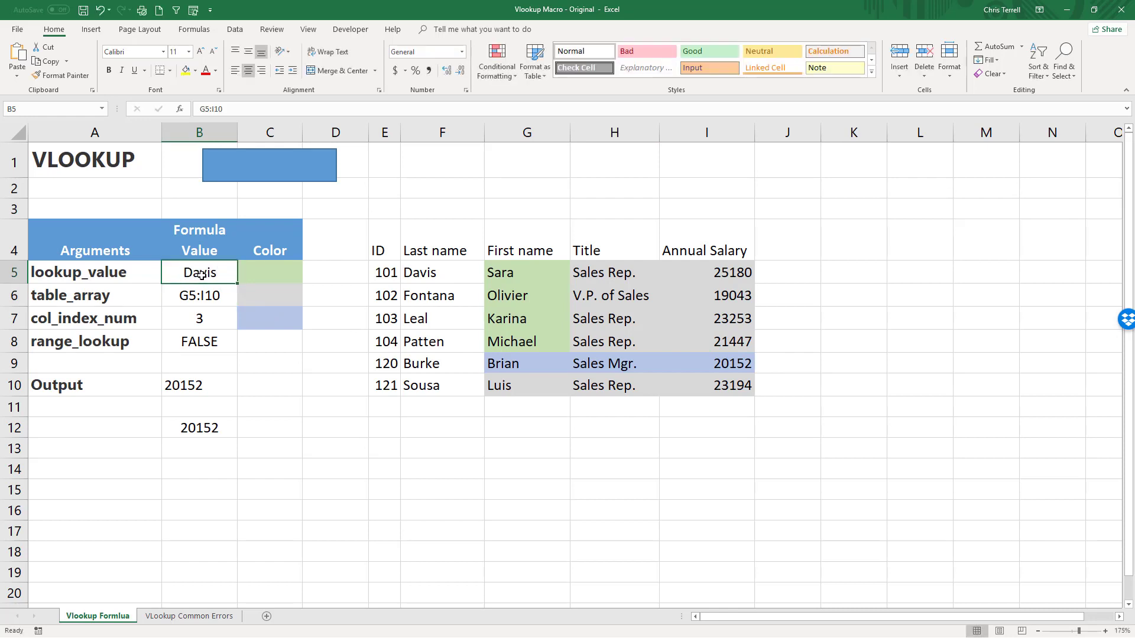
{"action": "left_click", "coordinate": [311, 173]}
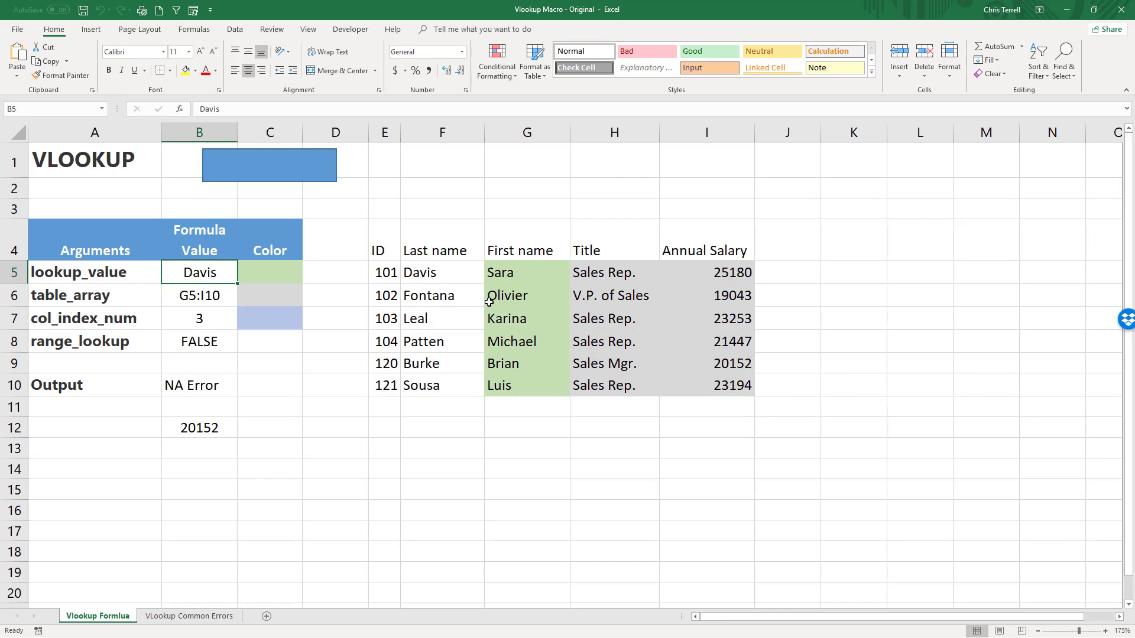
Examine the G5:I10 table range and the B12 formula's arguments in comparison with the output in B10.
{"action": "left_click_drag", "start_coordinate": [512, 273], "coordinate": [713, 379]}
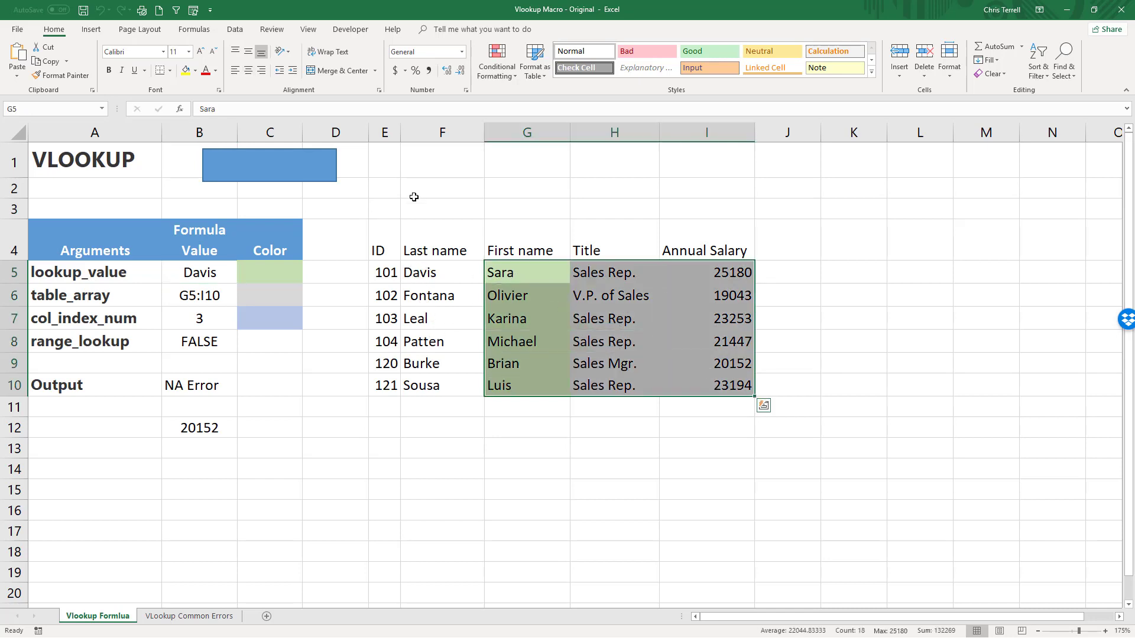
{"action": "left_click", "coordinate": [200, 420]}
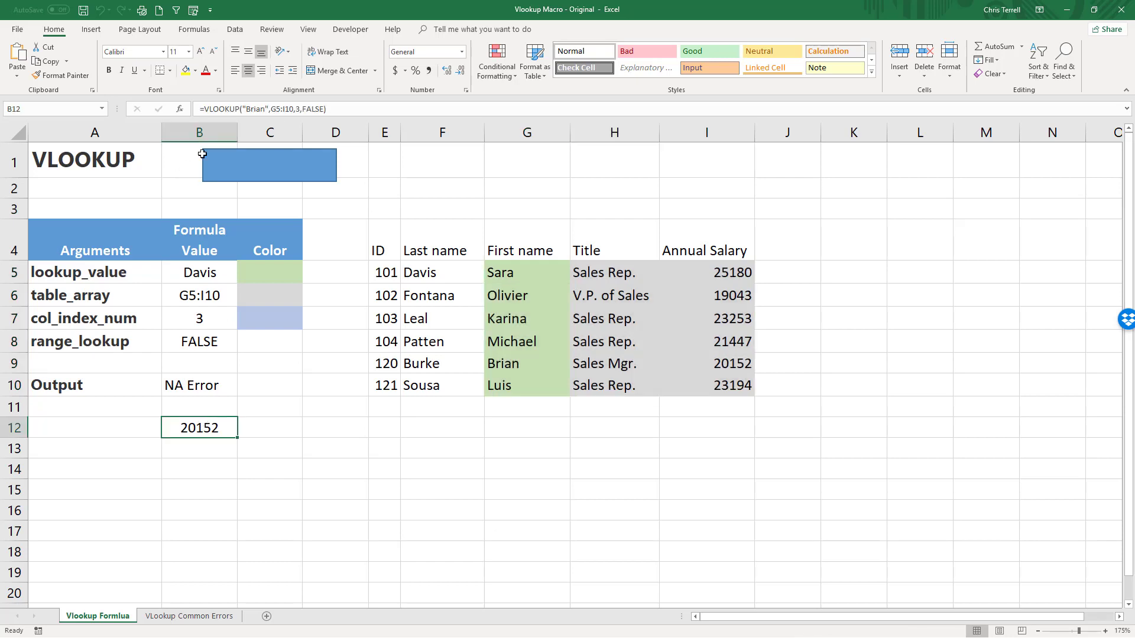
{"action": "left_click", "coordinate": [182, 111]}
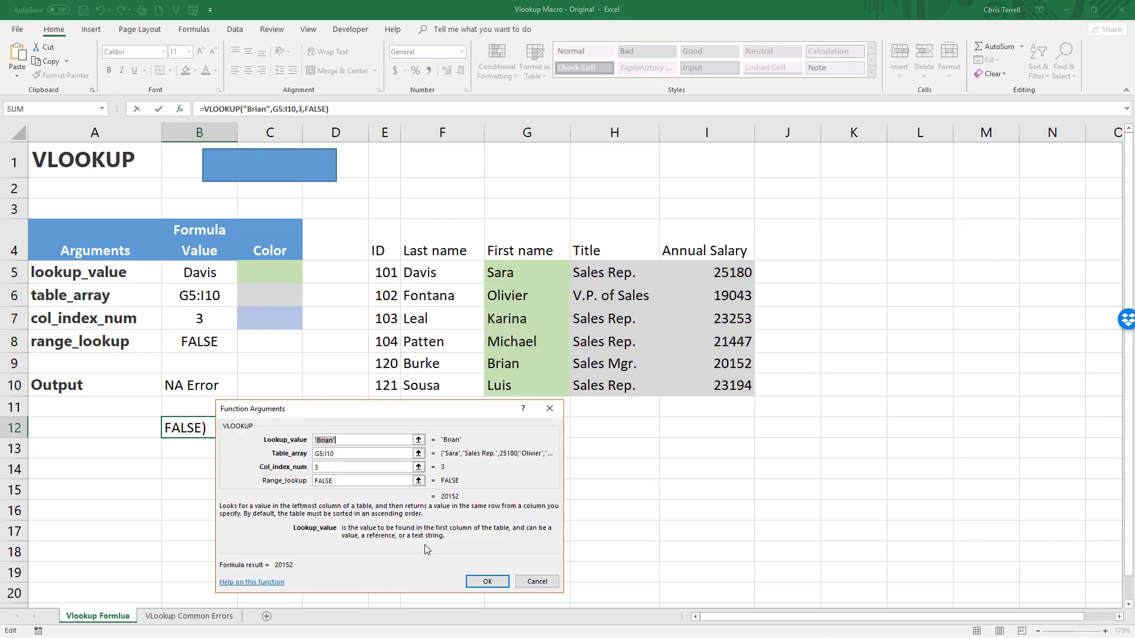
{"action": "left_click", "coordinate": [548, 586]}
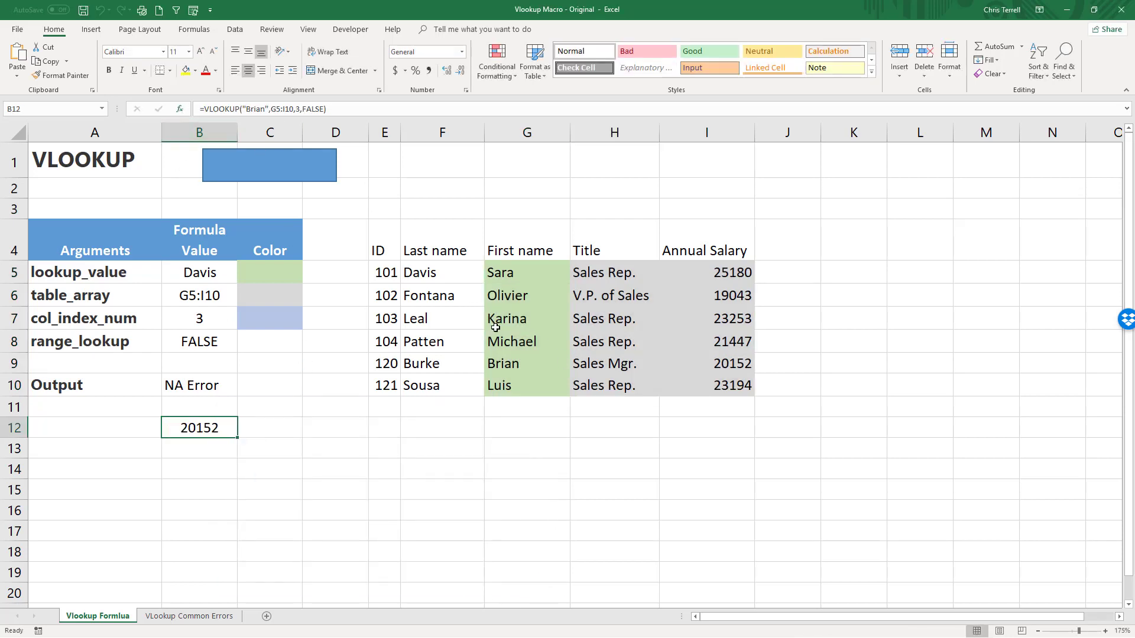
{"action": "left_click", "coordinate": [194, 385]}
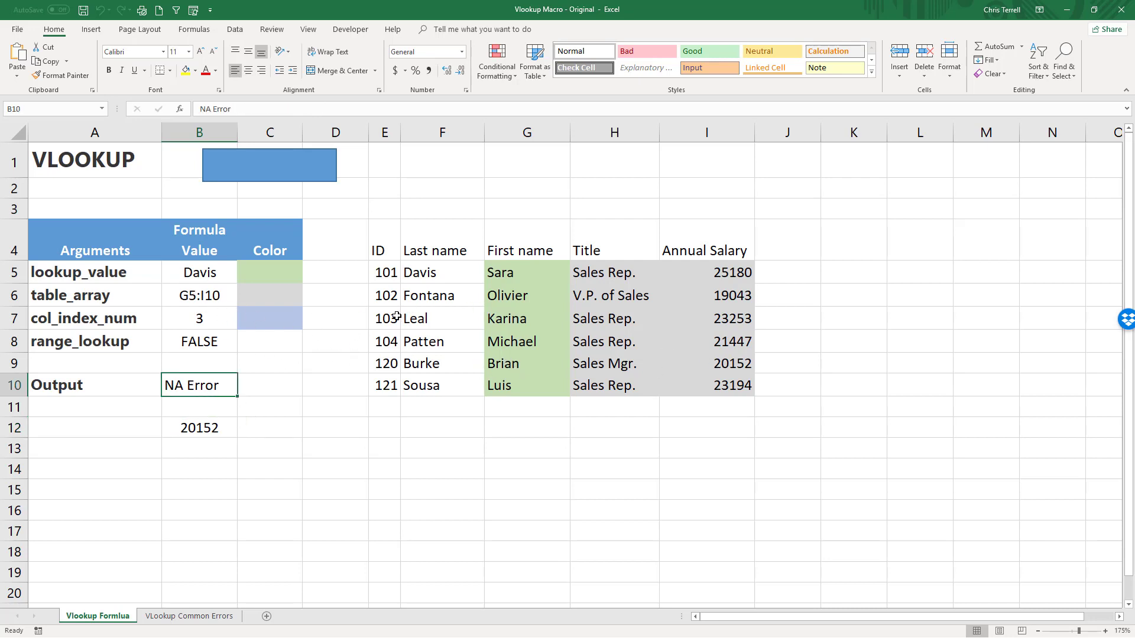
Set the lookup value in B5 to the first name of the employee in row 7.
{"action": "left_click", "coordinate": [197, 280]}
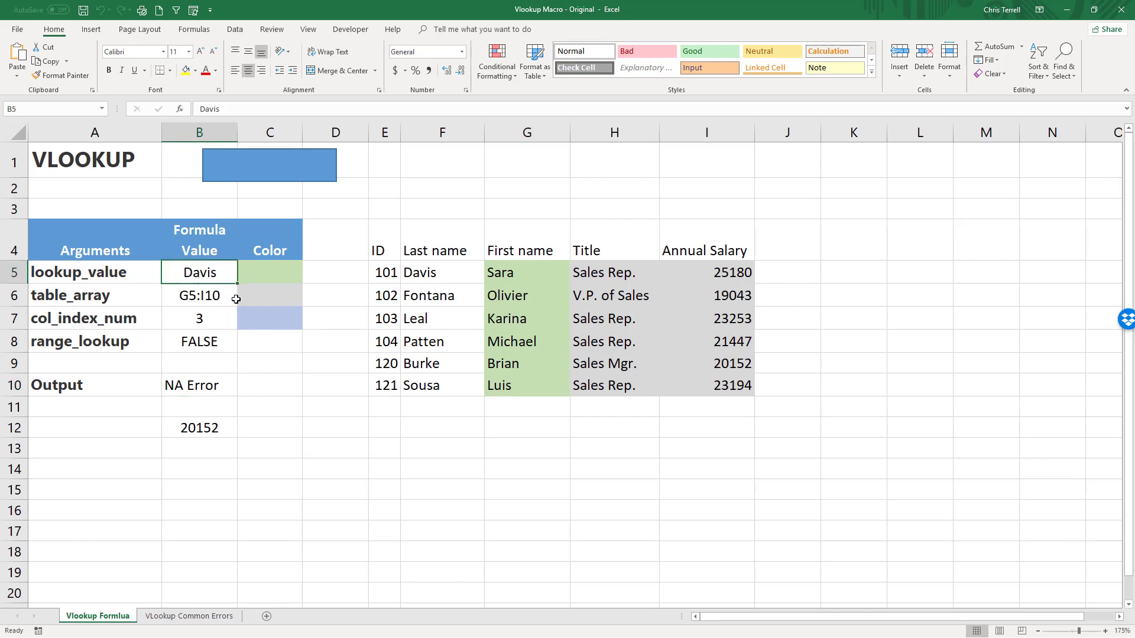
{"action": "type", "text": "Karina"}
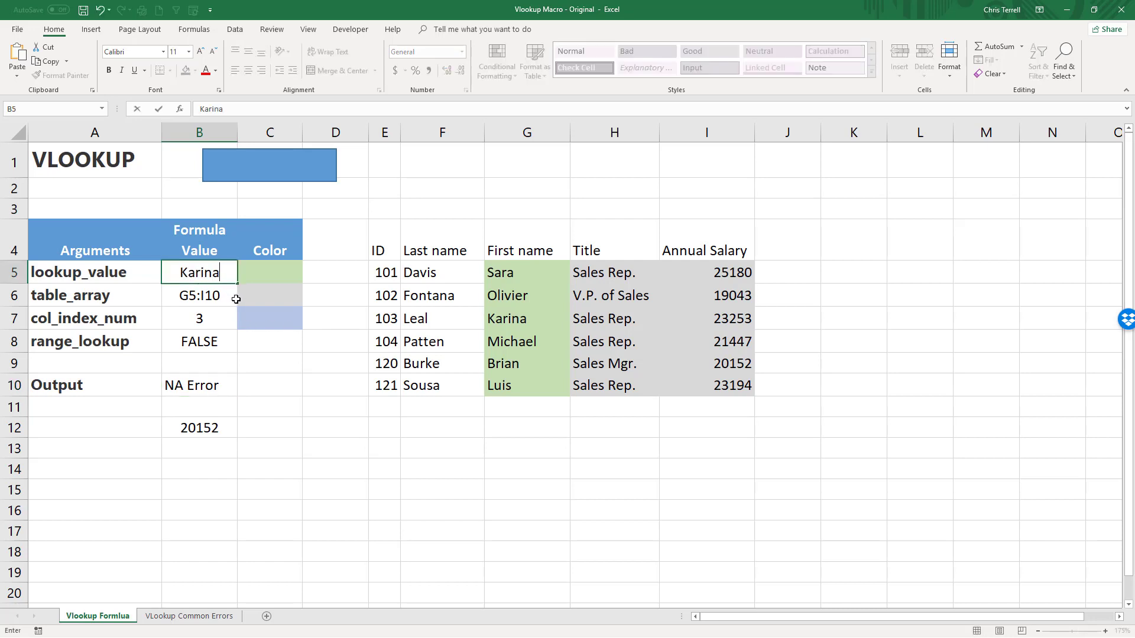
{"action": "key", "text": "Return"}
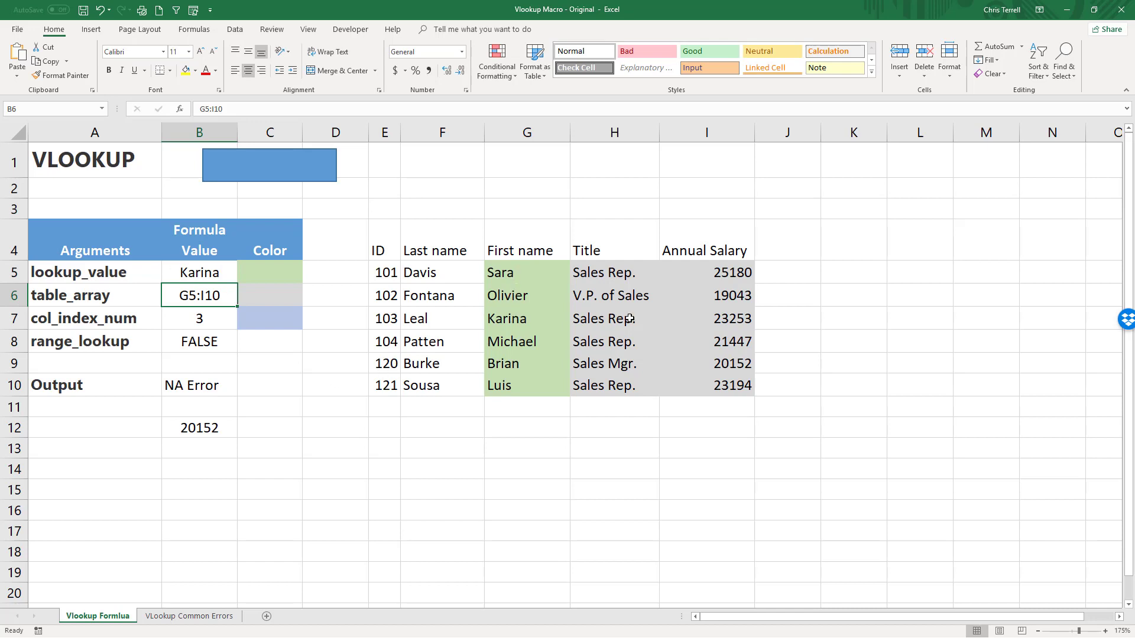
Set the column index number in B7 to 2, run the VLOOKUP macro and check the output in B10.
{"action": "left_click", "coordinate": [203, 320]}
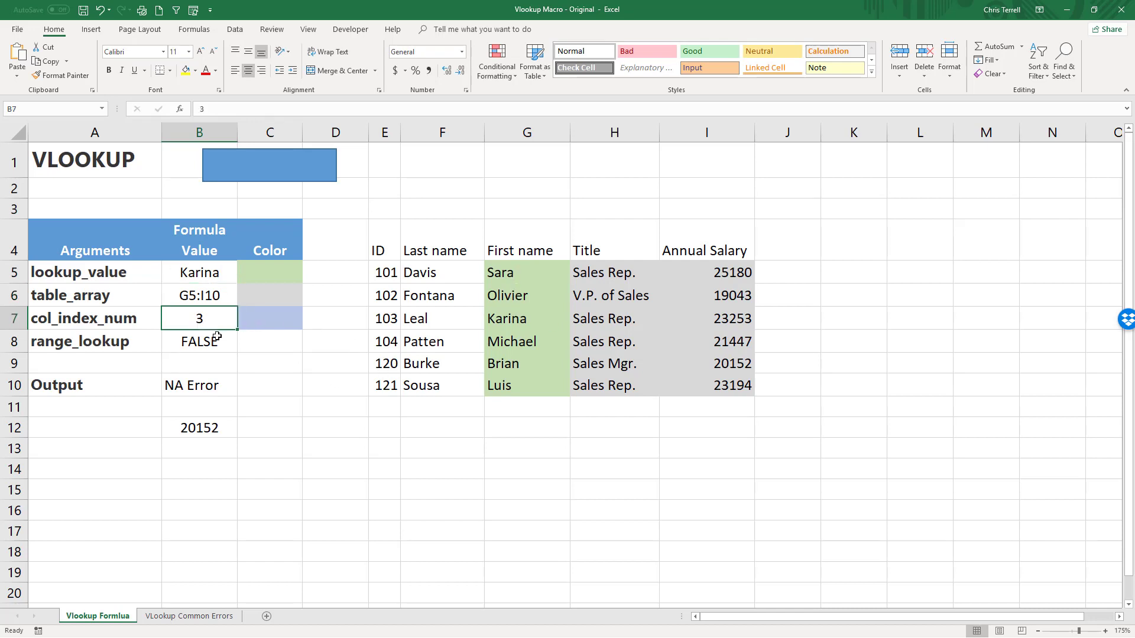
{"action": "type", "text": "2"}
{"action": "key", "text": "Return"}
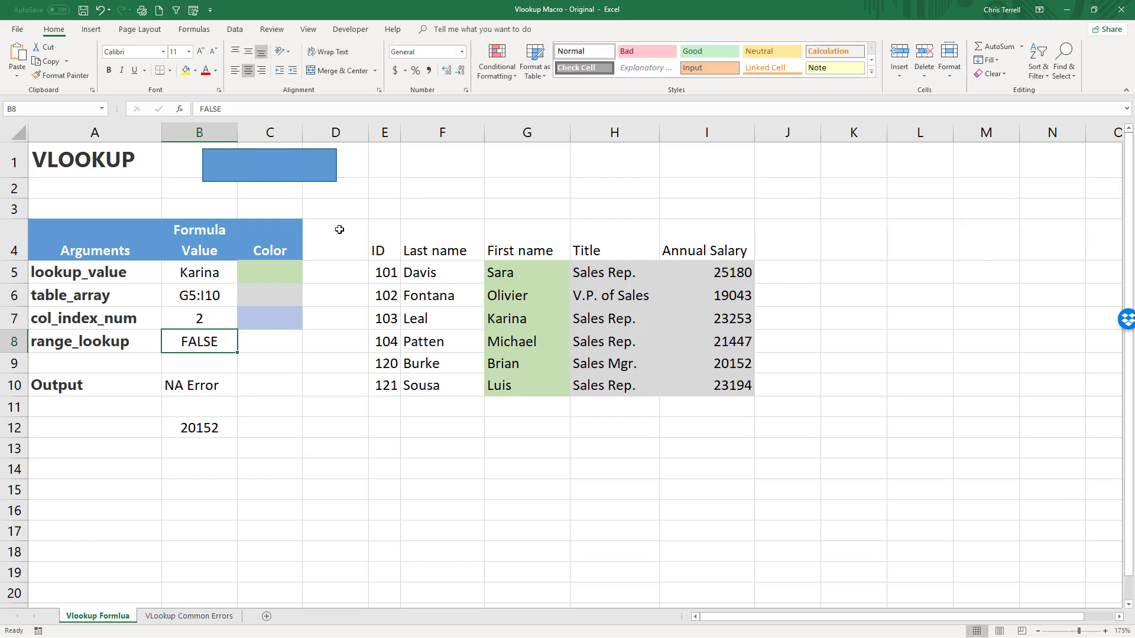
{"action": "left_click", "coordinate": [290, 169]}
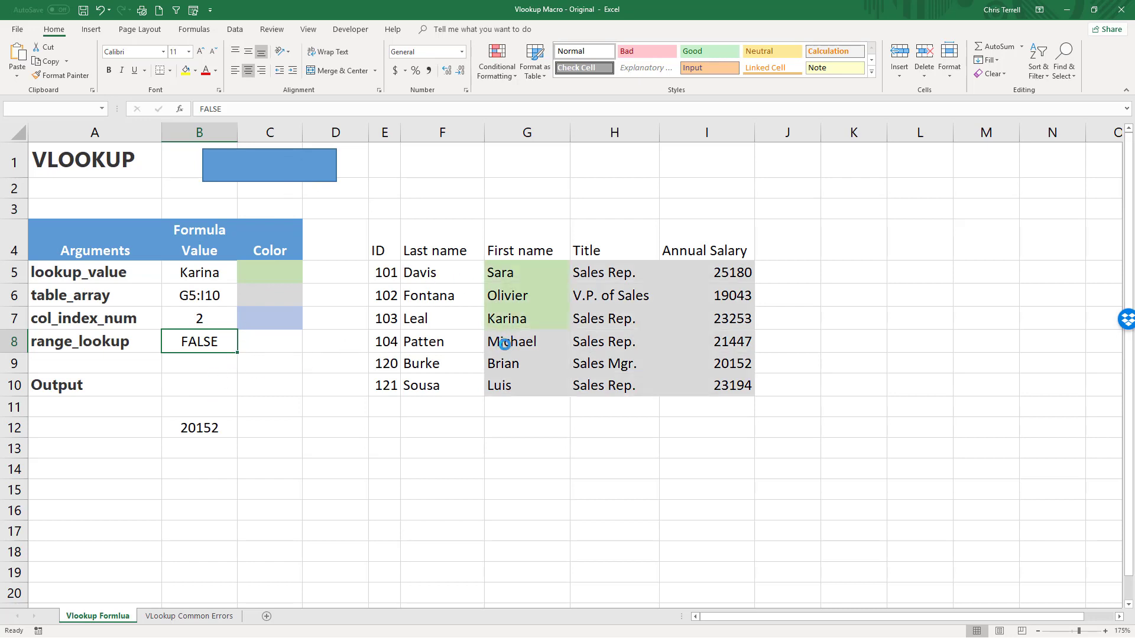
{"action": "left_click", "coordinate": [196, 387]}
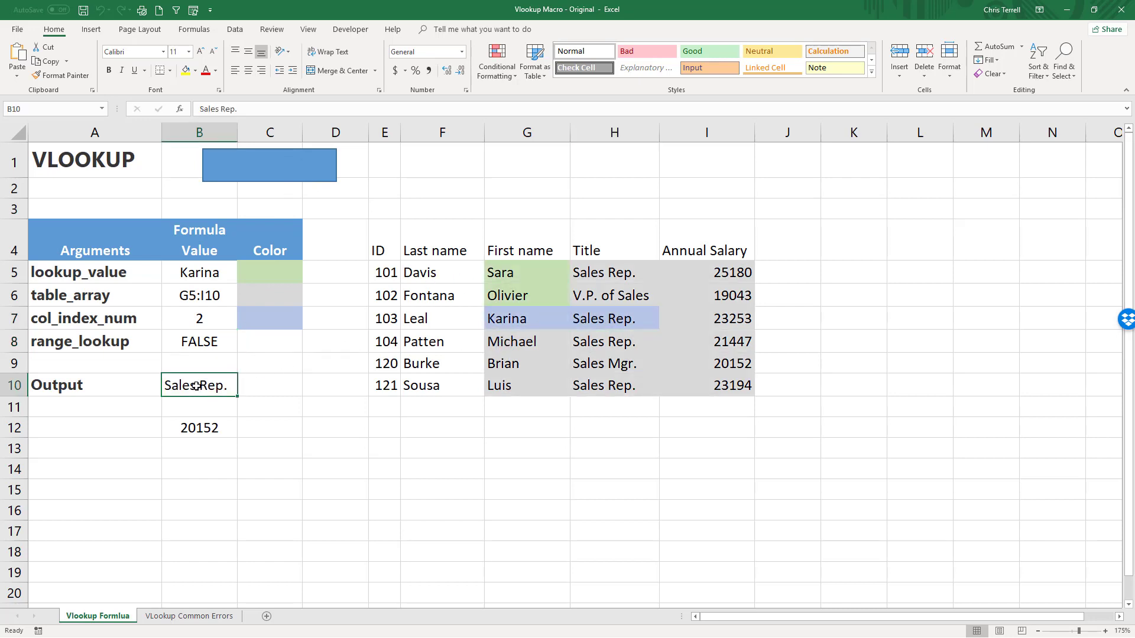
Set the table_array argument in B6 to F5:I10.
{"action": "left_click", "coordinate": [201, 431]}
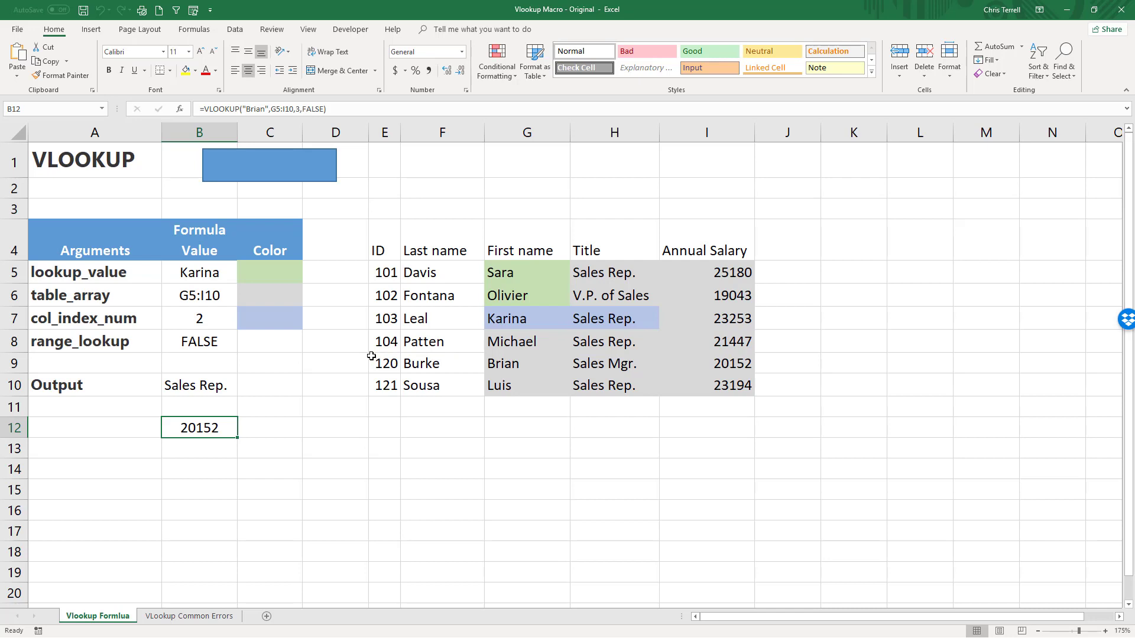
{"action": "left_click", "coordinate": [198, 298]}
{"action": "left_click", "coordinate": [207, 109]}
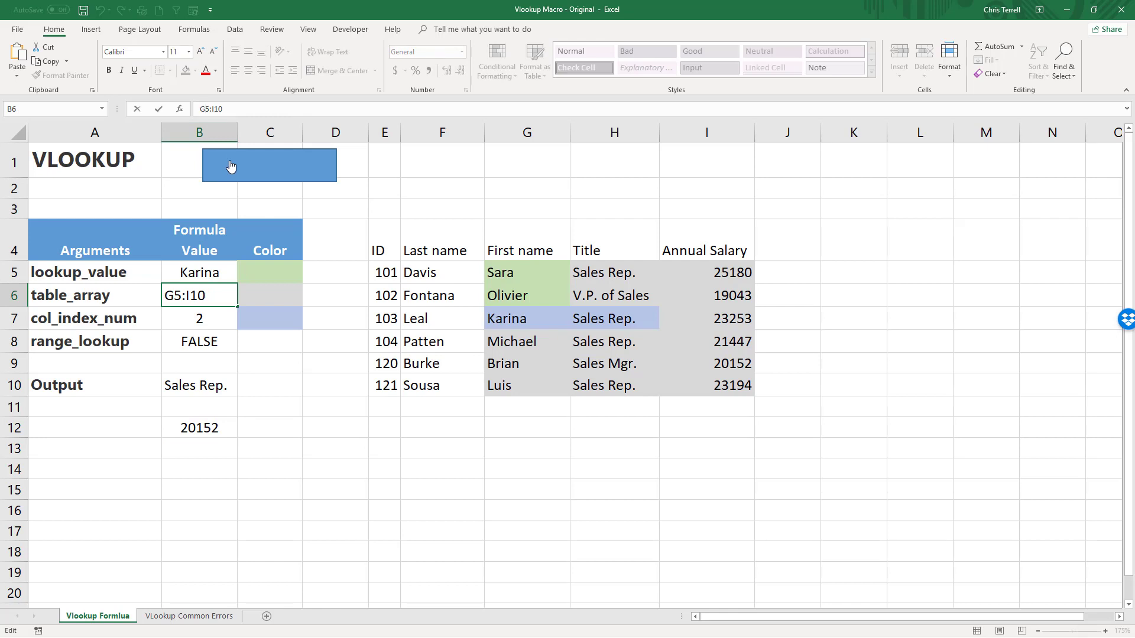
{"action": "type", "text": "F"}
{"action": "key", "text": "BackSpace"}
{"action": "key", "text": "Return"}
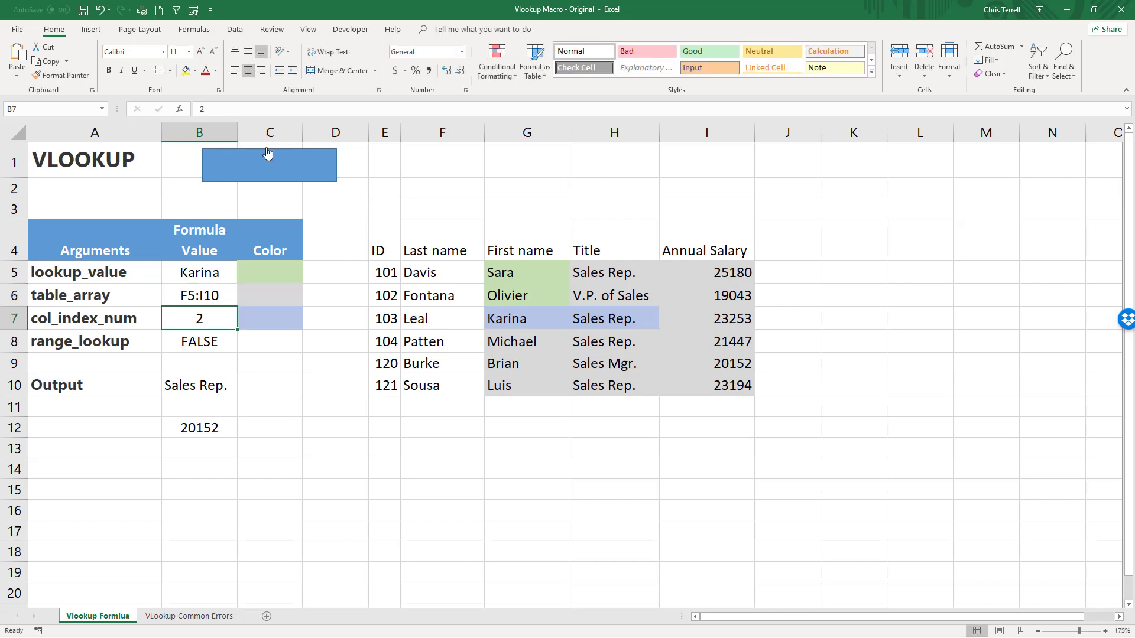
Change the table range in the B12 VLOOKUP formula to F5:I10.
{"action": "left_click", "coordinate": [193, 430]}
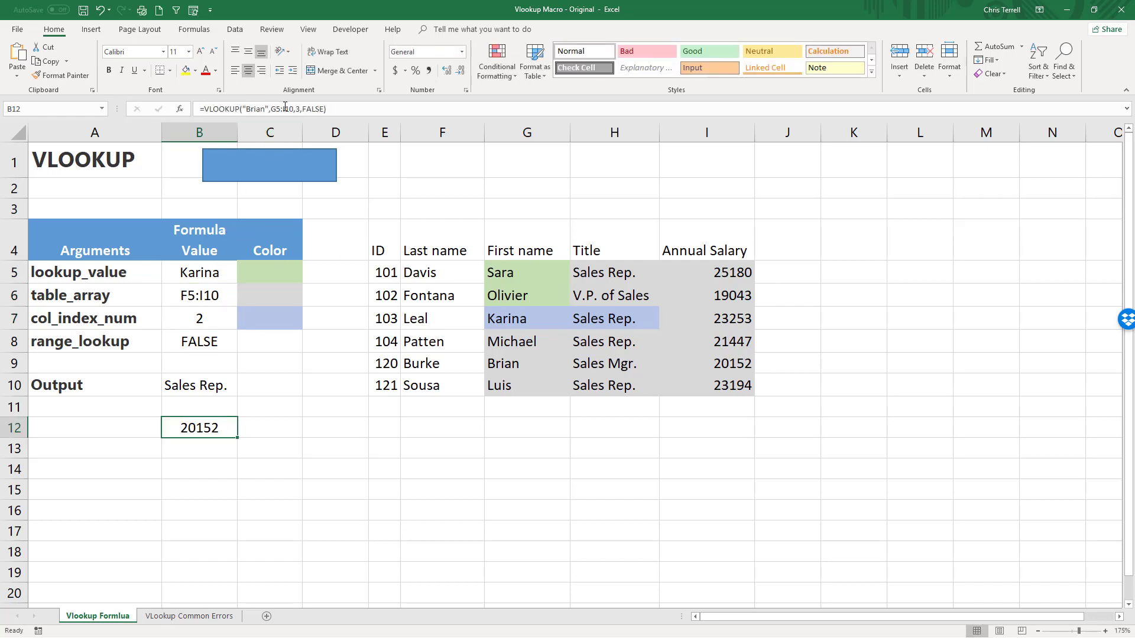
{"action": "left_click", "coordinate": [278, 108]}
{"action": "key", "text": "BackSpace"}
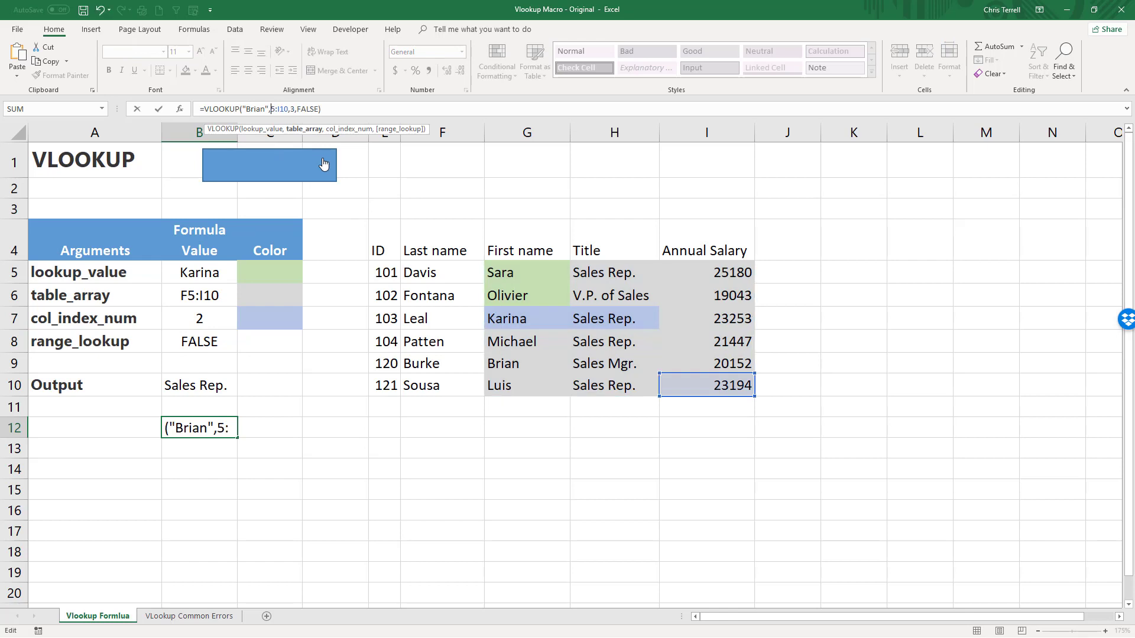
{"action": "type", "text": "F"}
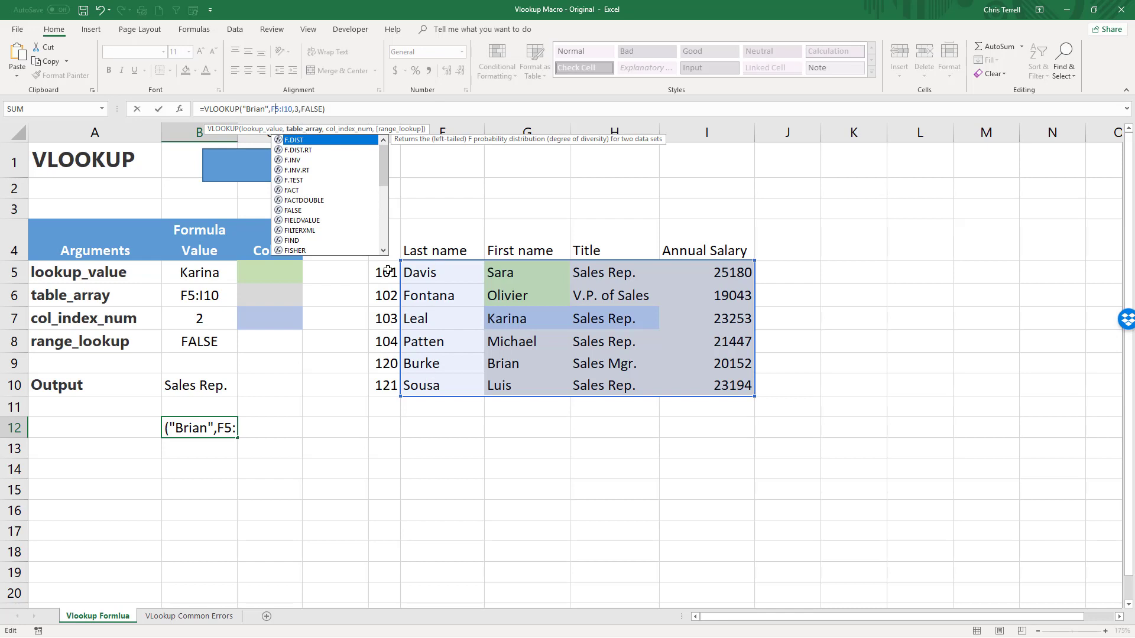
{"action": "key", "text": "Return"}
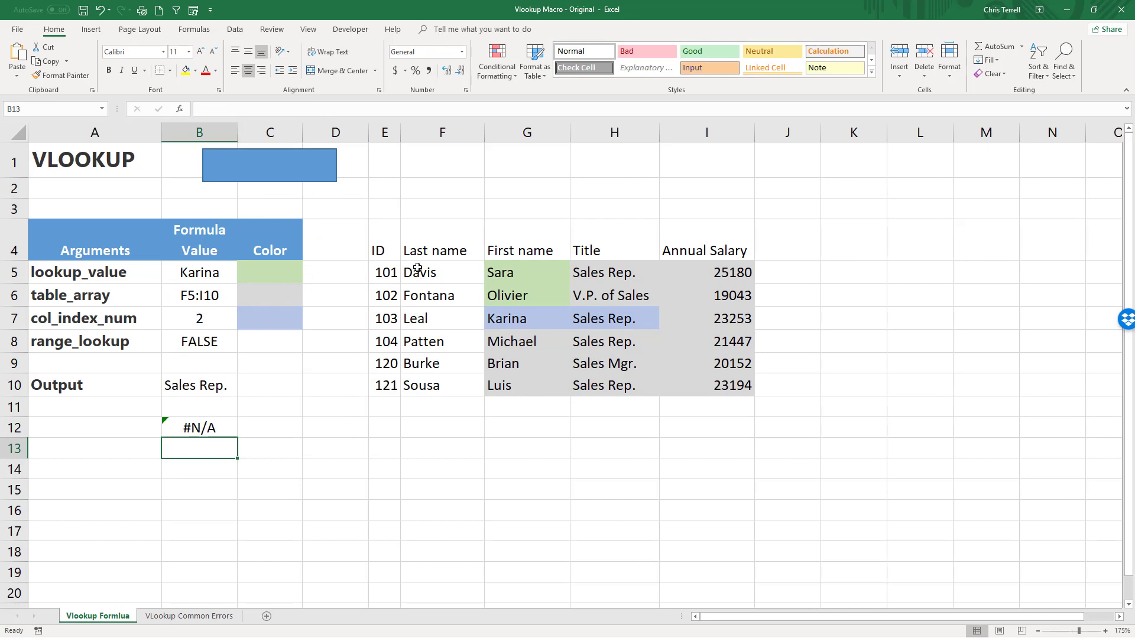
Set the lookup value in B5 to the last name of the employee in row 5.
{"action": "left_click_drag", "start_coordinate": [417, 273], "coordinate": [422, 388]}
{"action": "left_click", "coordinate": [211, 289]}
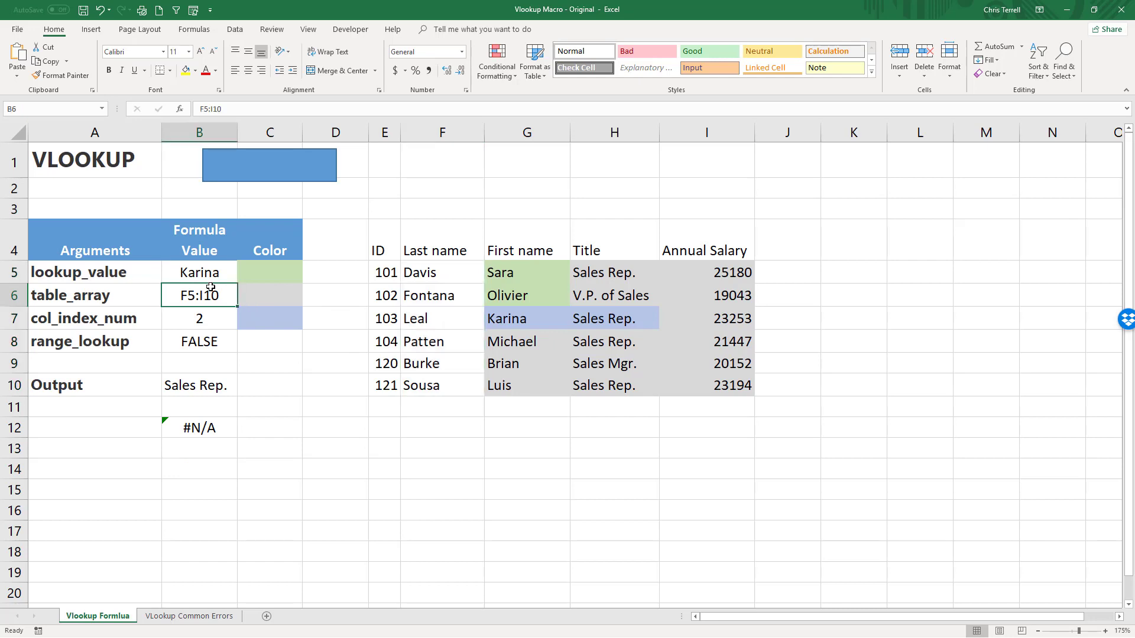
{"action": "left_click", "coordinate": [204, 271]}
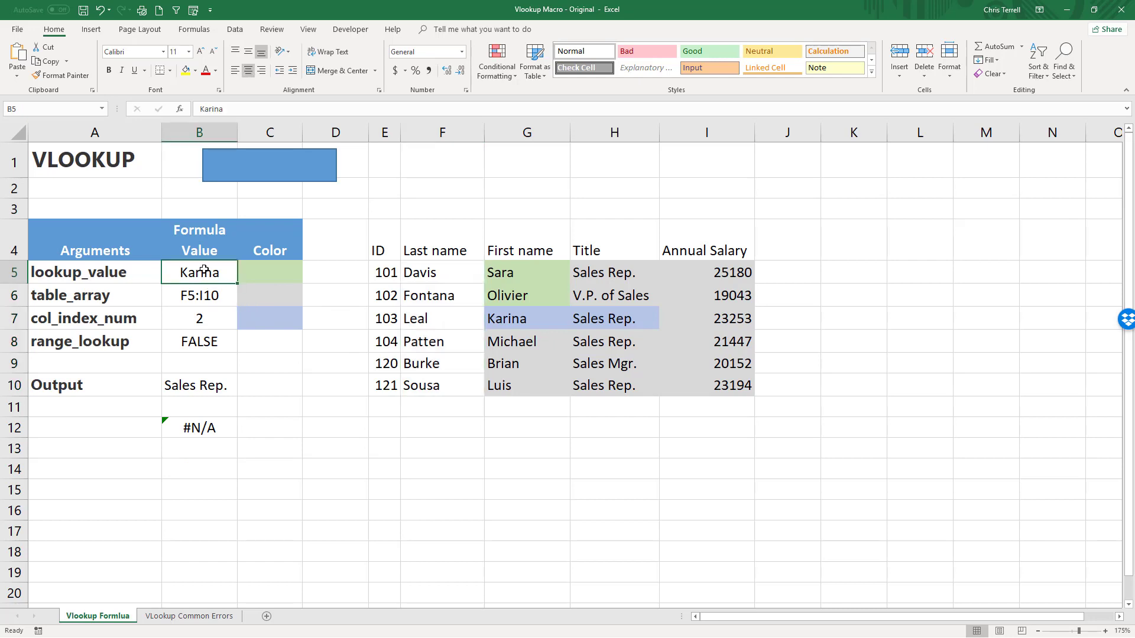
{"action": "type", "text": "Davis"}
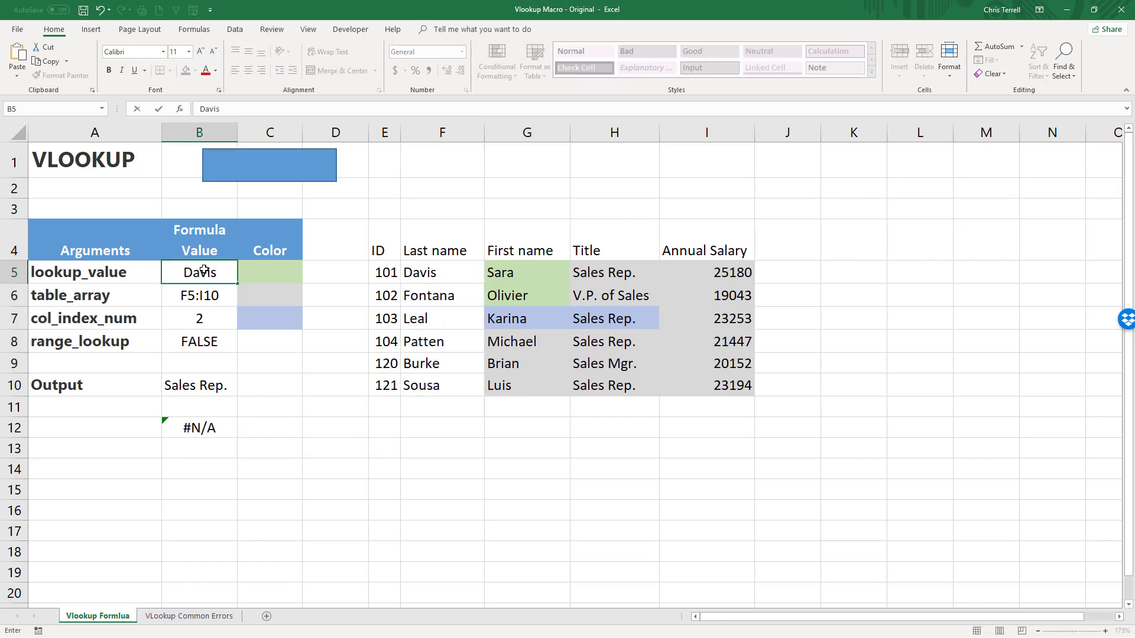
{"action": "key", "text": "Return"}
{"action": "key", "text": "Return"}
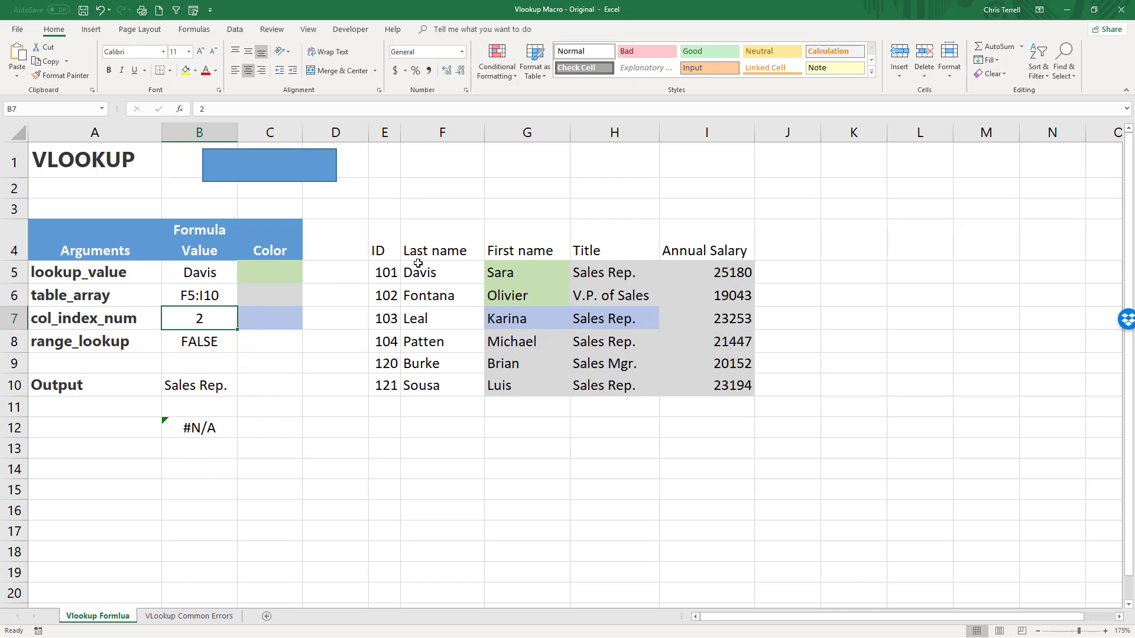
Review the F5:I10 table range and the column index, run the VLOOKUP macro and check the output in B10.
{"action": "left_click_drag", "start_coordinate": [418, 269], "coordinate": [702, 382]}
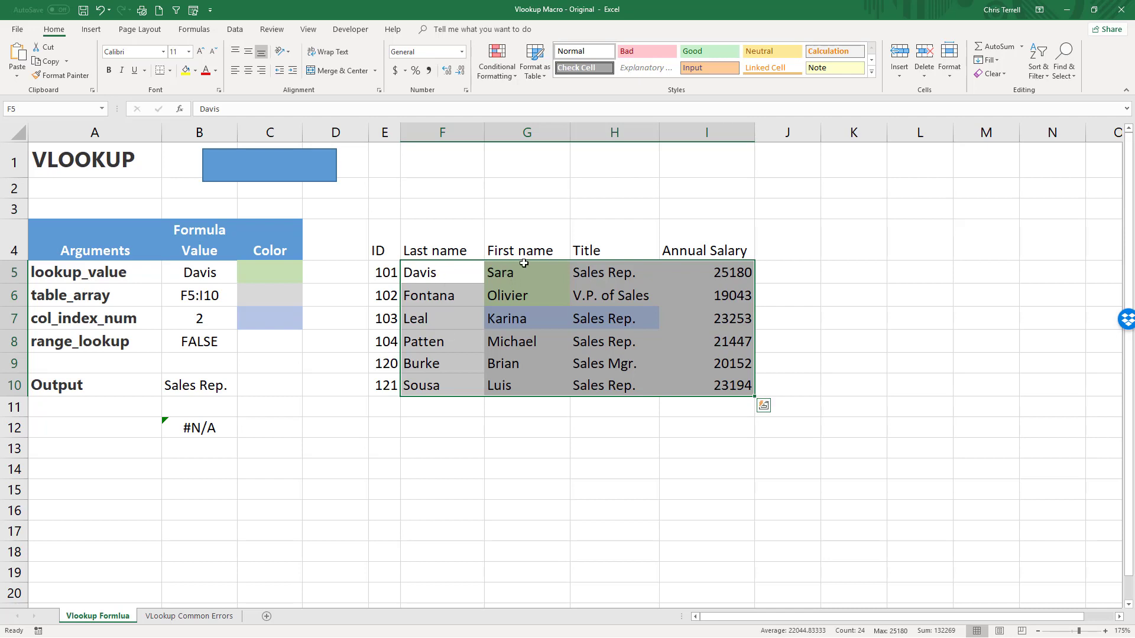
{"action": "left_click", "coordinate": [213, 302]}
{"action": "left_click", "coordinate": [209, 323]}
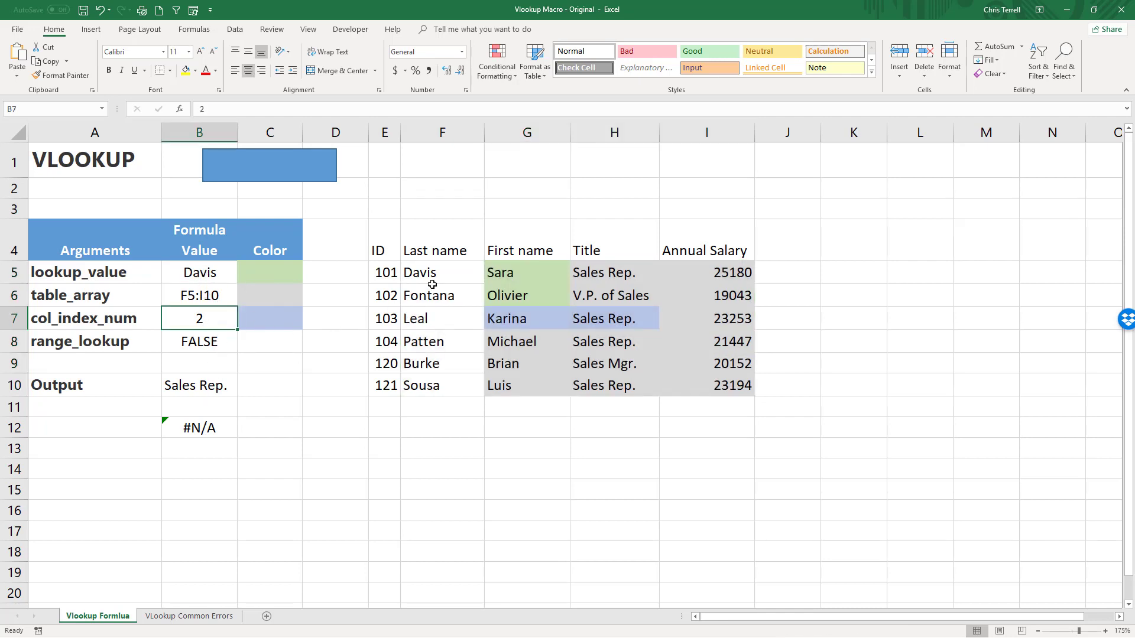
{"action": "left_click", "coordinate": [303, 173]}
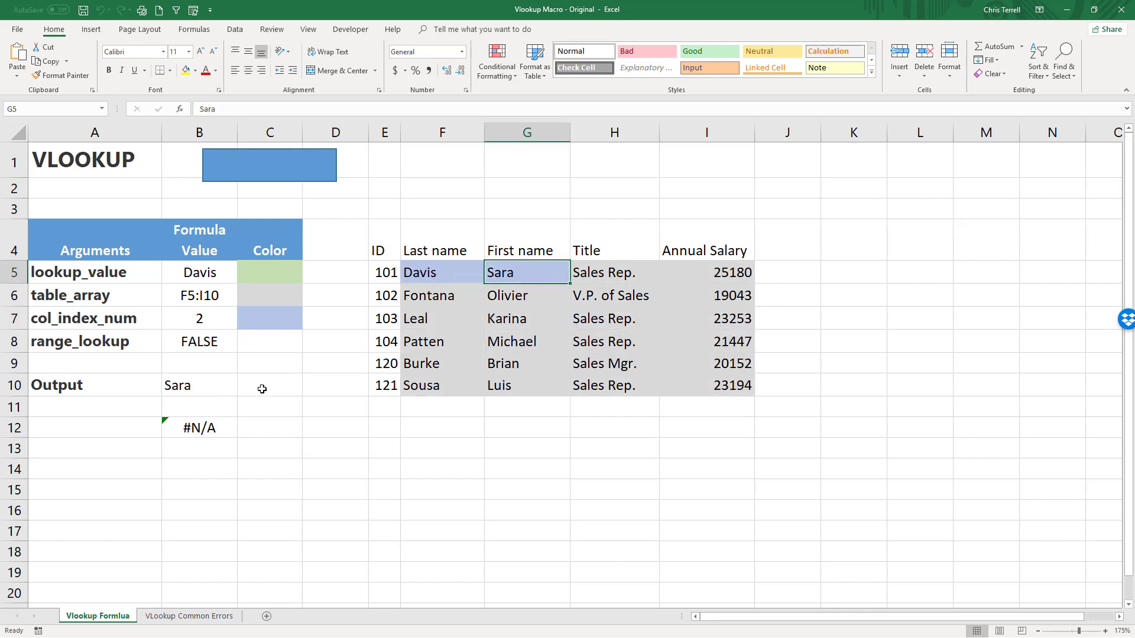
{"action": "left_click", "coordinate": [201, 391]}
Replace the lookup value in the B12 VLOOKUP formula with the row 5 last name as quoted text.
{"action": "left_click", "coordinate": [208, 427]}
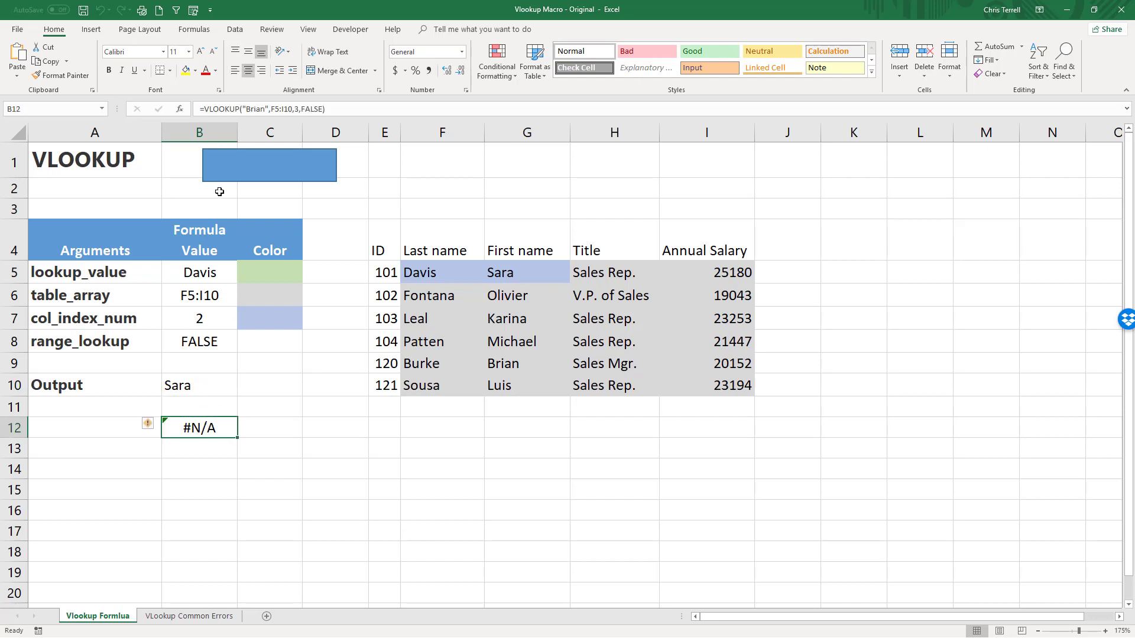
{"action": "double_click", "coordinate": [252, 108]}
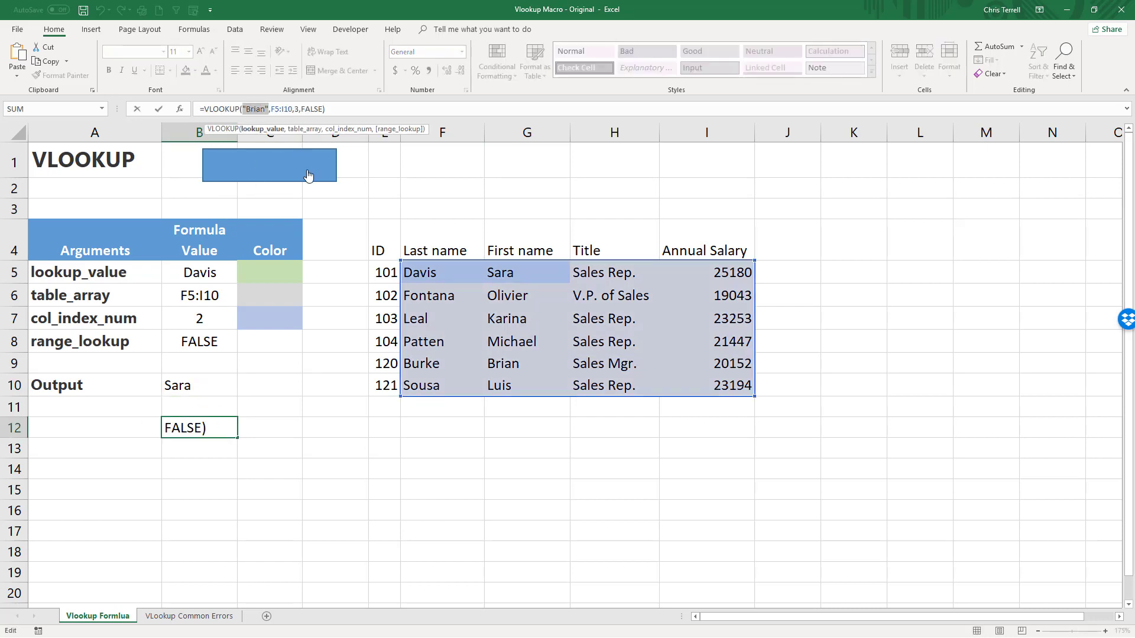
{"action": "type", "text": "dav"}
{"action": "key", "text": "BackSpace"}
{"action": "key", "text": "BackSpace"}
{"action": "key", "text": "BackSpace"}
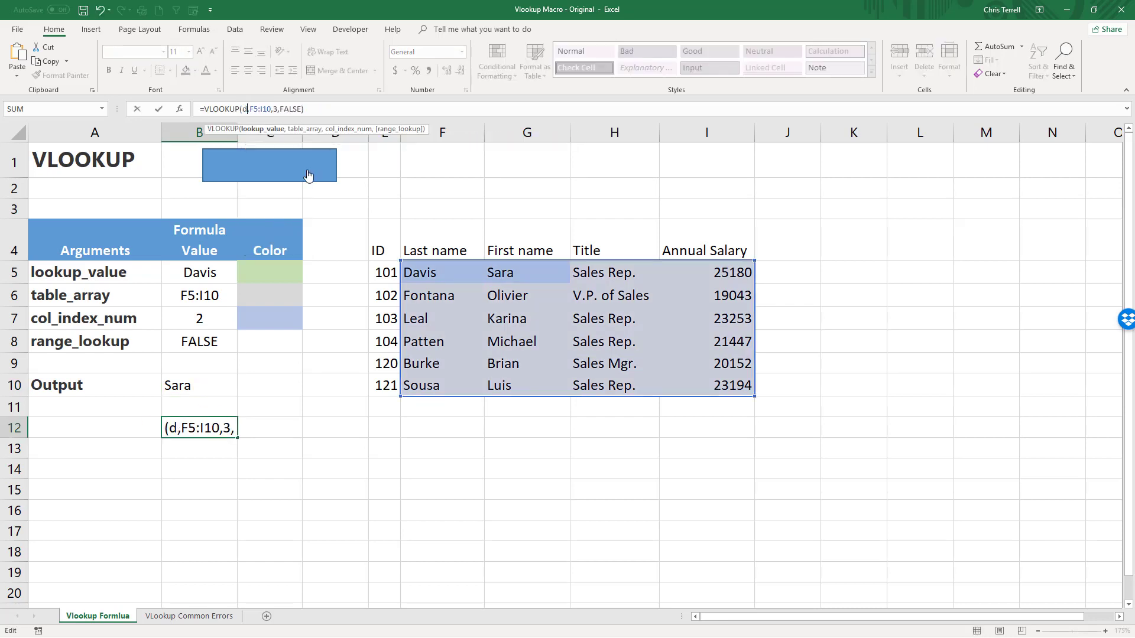
{"action": "type", "text": "\"Daivs"}
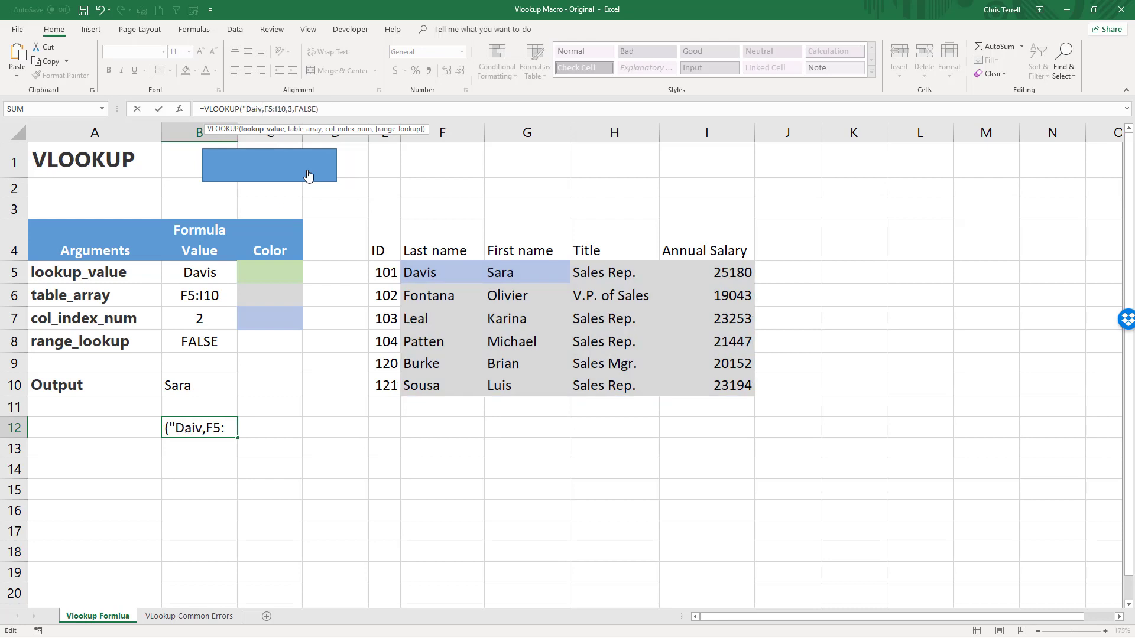
{"action": "key", "text": "BackSpace"}
{"action": "key", "text": "BackSpace"}
{"action": "key", "text": "BackSpace"}
{"action": "type", "text": "vis\""}
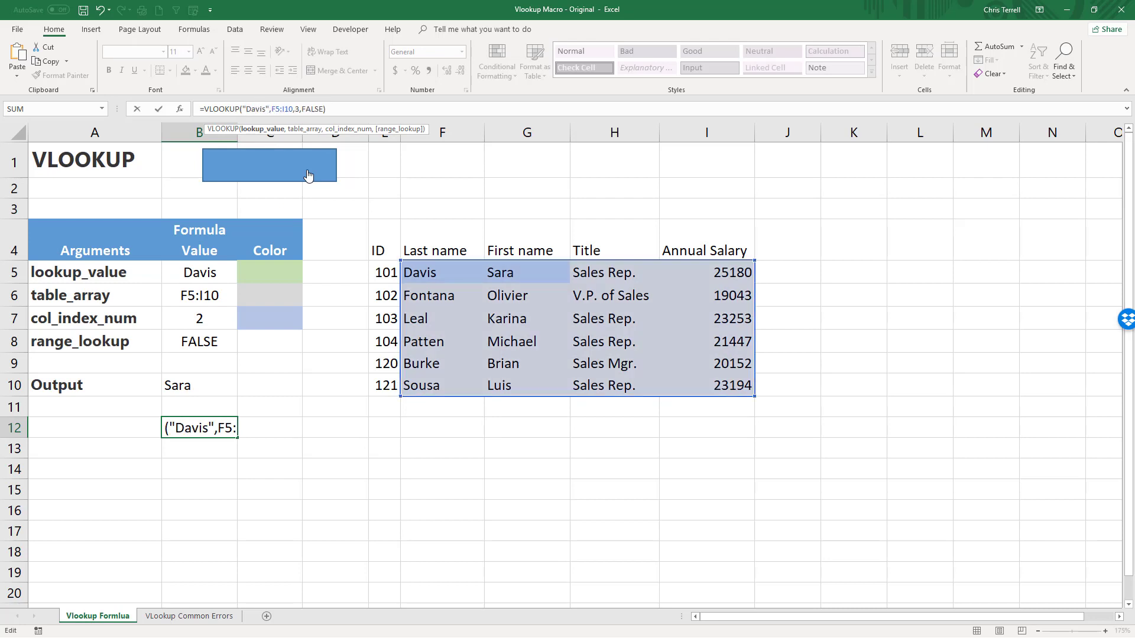
{"action": "key", "text": "Return"}
Change the column index number in the B12 VLOOKUP formula to 2.
{"action": "key", "text": "Up"}
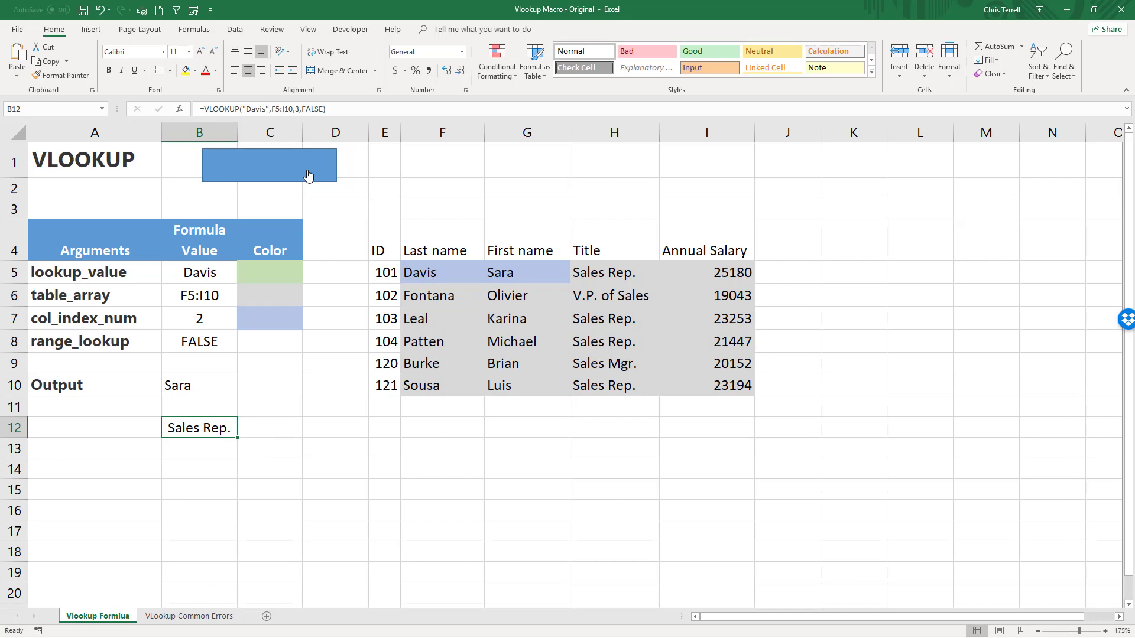
{"action": "left_click", "coordinate": [296, 110]}
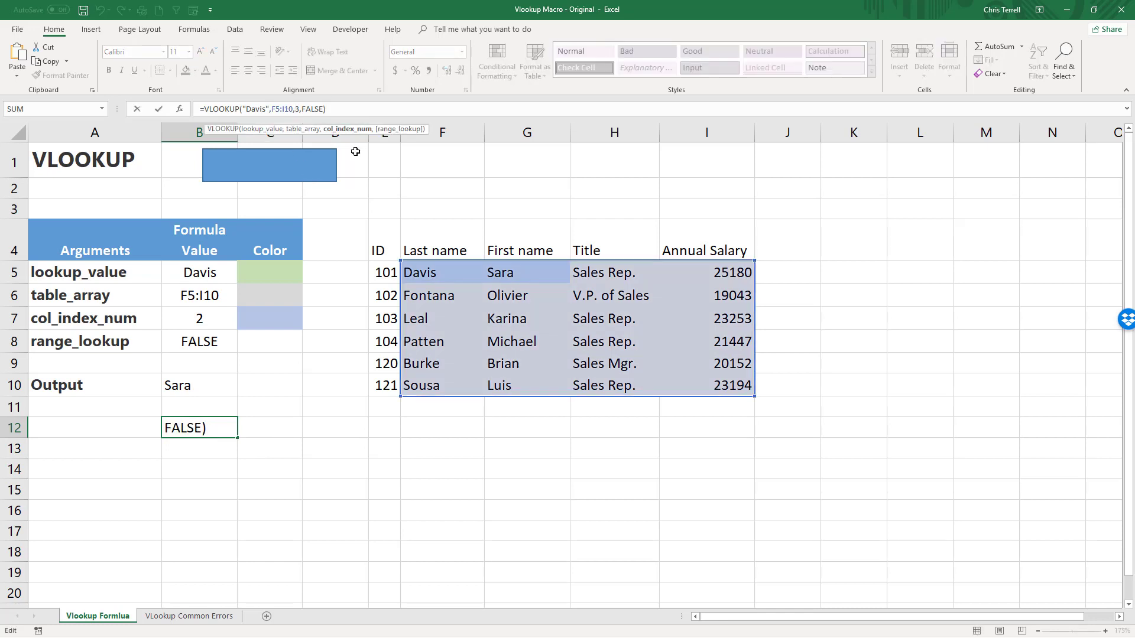
{"action": "key", "text": "BackSpace"}
{"action": "type", "text": "2"}
{"action": "key", "text": "Return"}
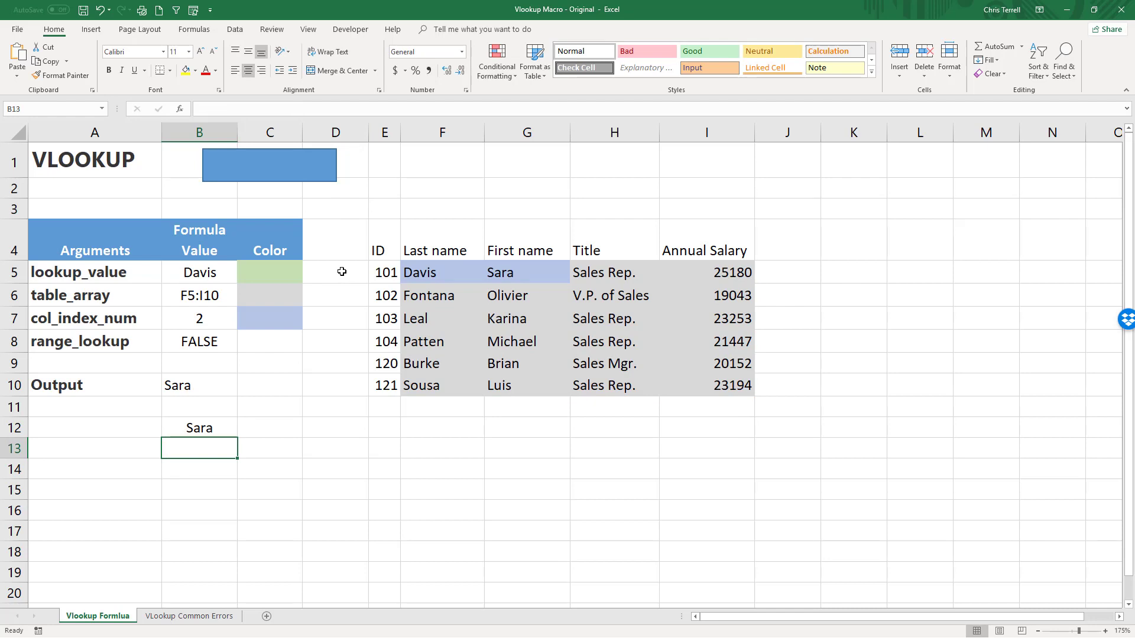
Set the column index number in B7 to -1, run the VLOOKUP macro and check the output in B10.
{"action": "left_click", "coordinate": [219, 314]}
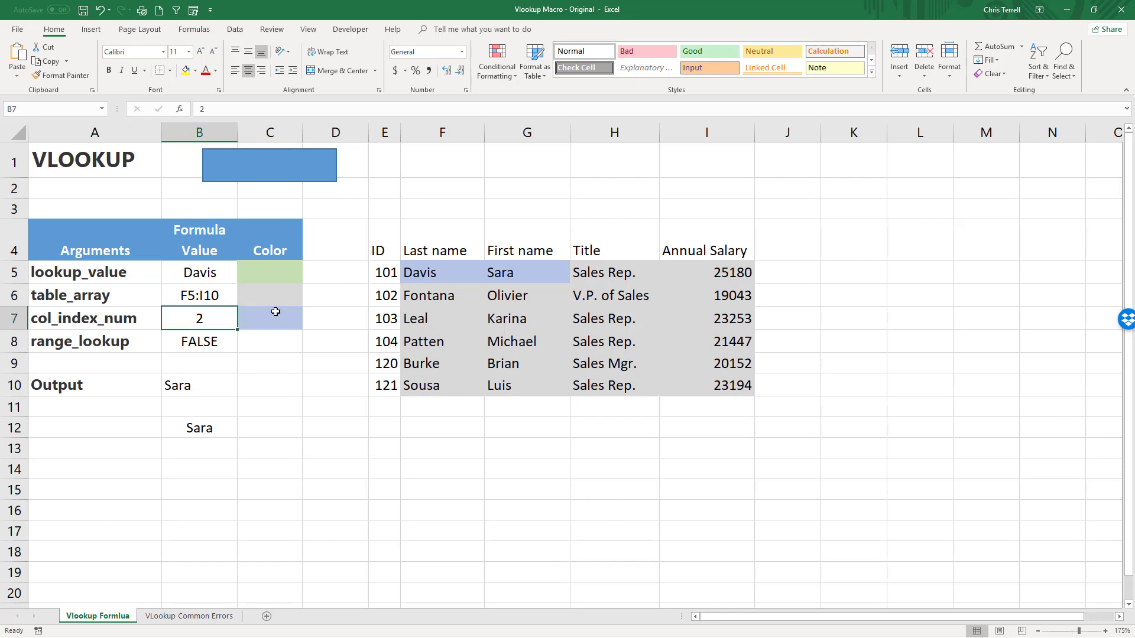
{"action": "type", "text": "-1"}
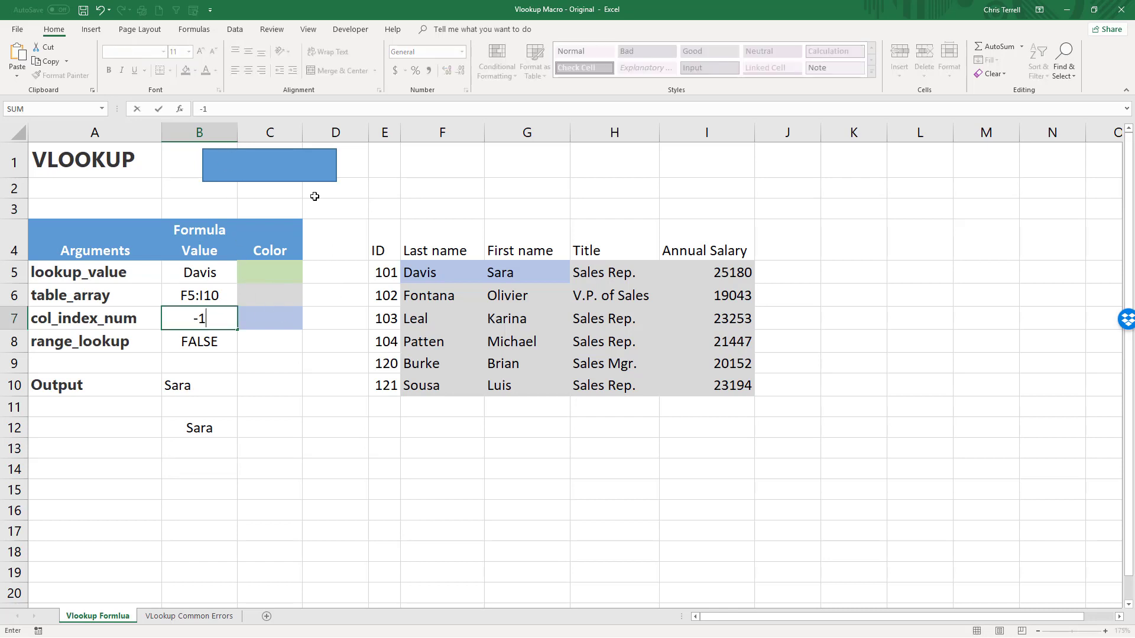
{"action": "left_click", "coordinate": [310, 173]}
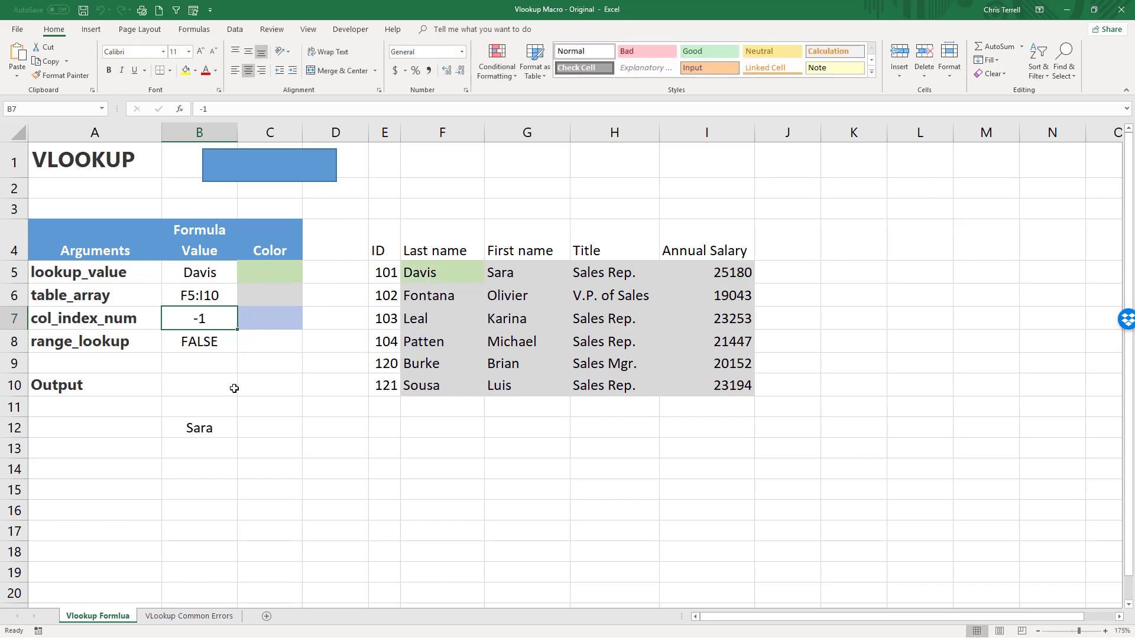
{"action": "left_click", "coordinate": [172, 384]}
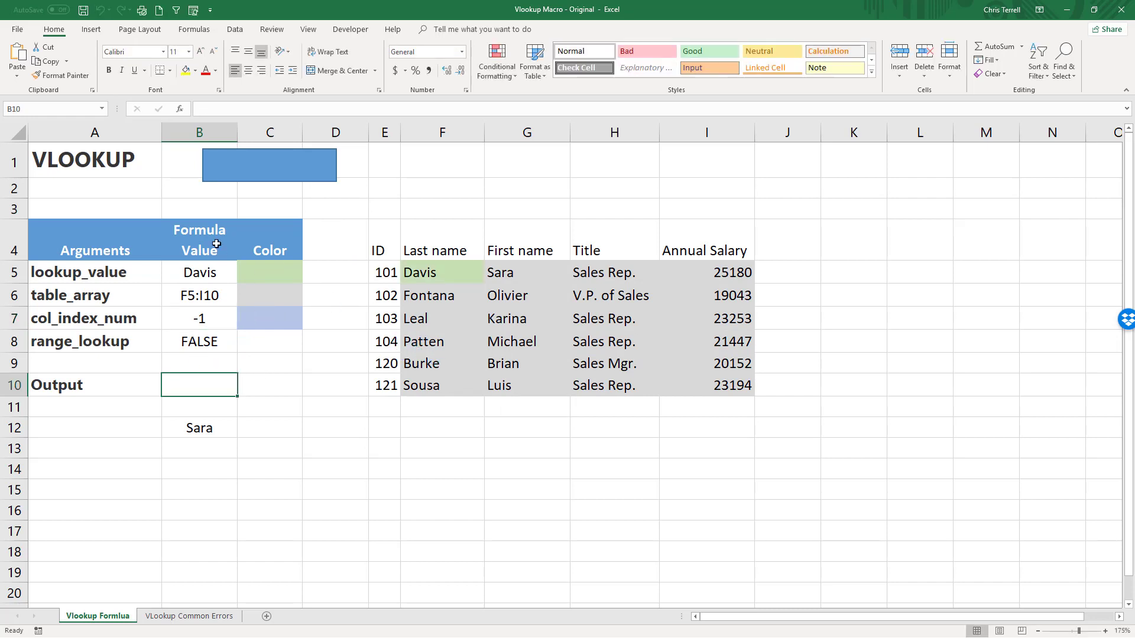
Set the column index number in B7 to 1 and run the VLOOKUP macro.
{"action": "left_click", "coordinate": [198, 320]}
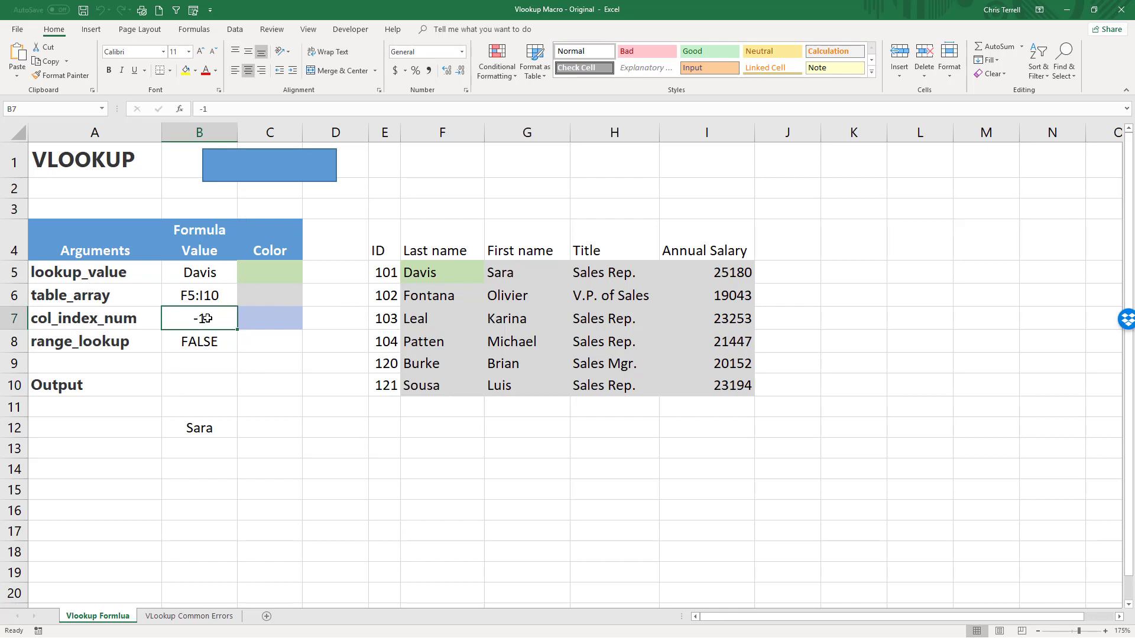
{"action": "type", "text": "1"}
{"action": "key", "text": "Return"}
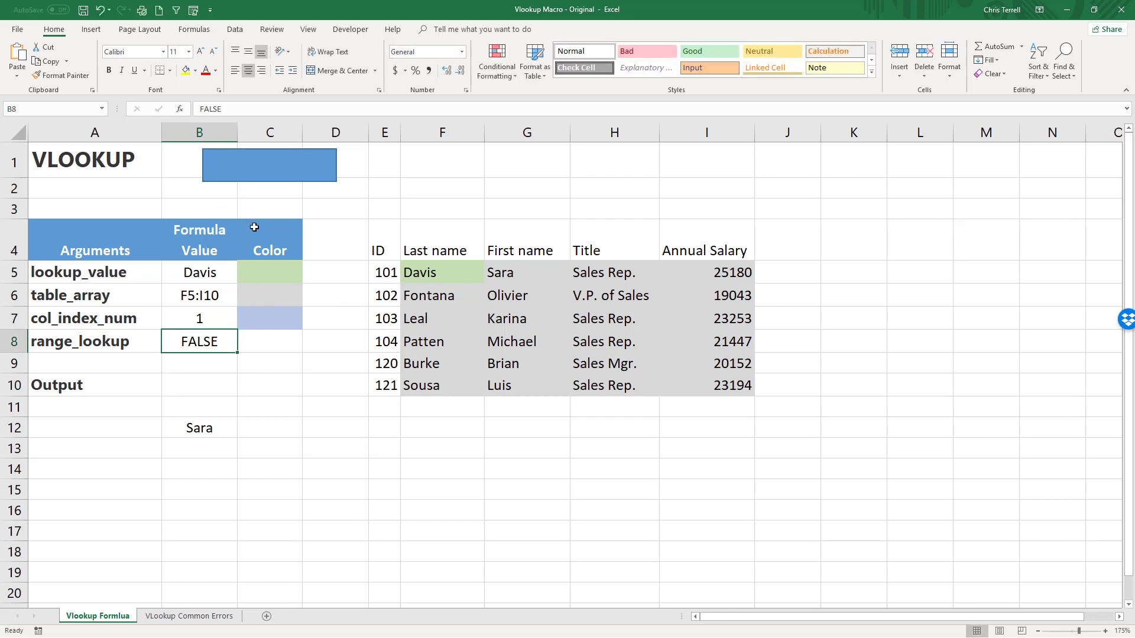
{"action": "left_click", "coordinate": [284, 158]}
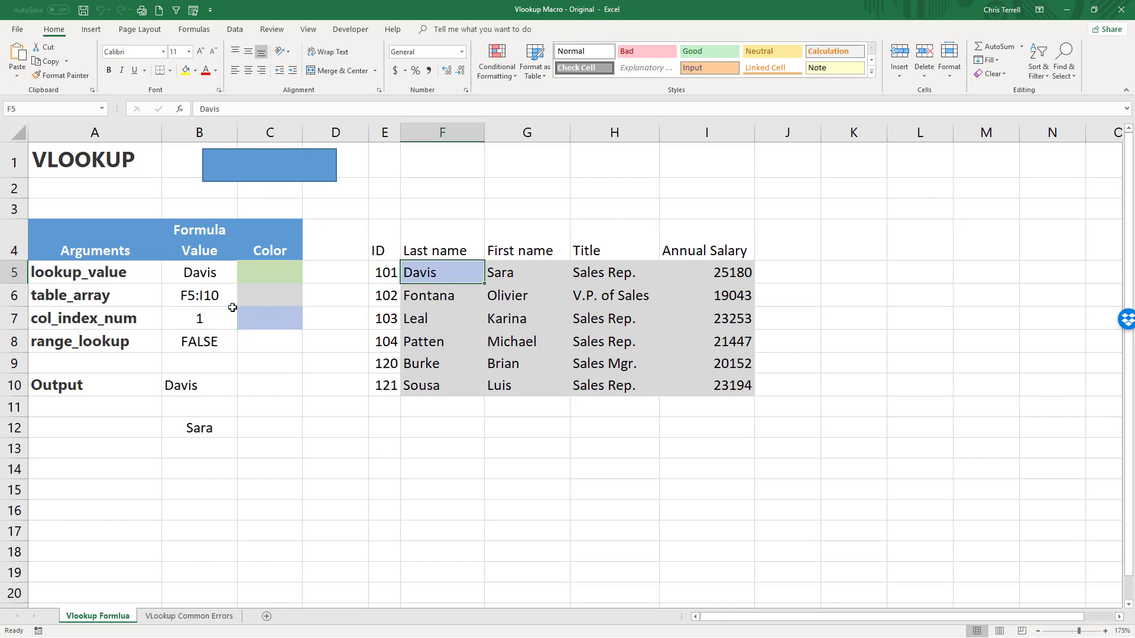
{"action": "left_click", "coordinate": [208, 319]}
{"action": "type", "text": "100"}
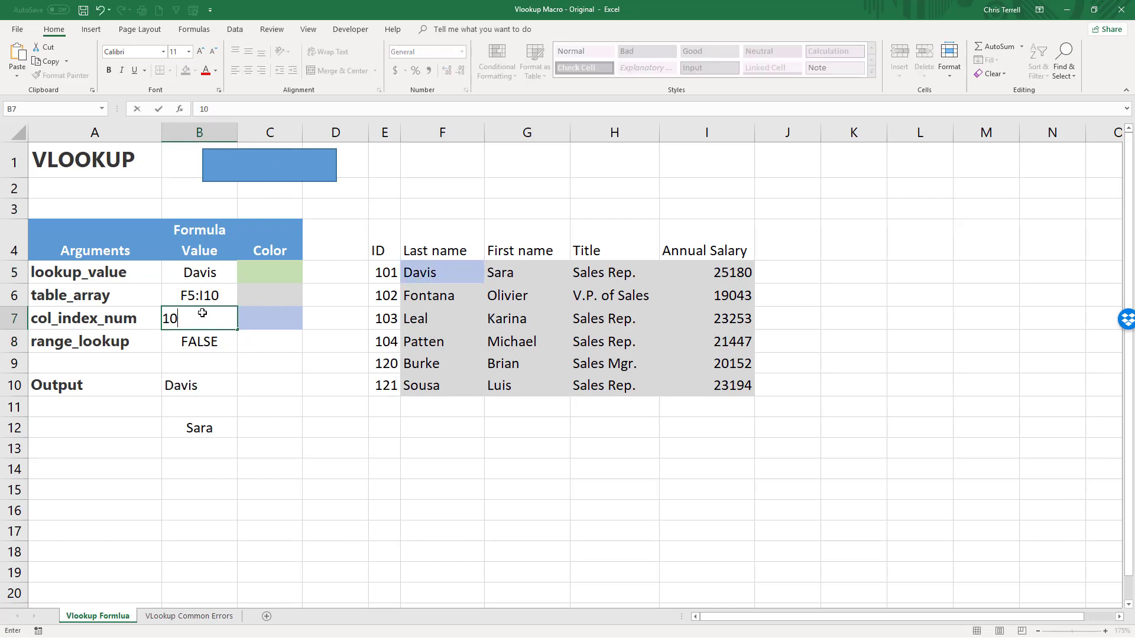
{"action": "key", "text": "Return"}
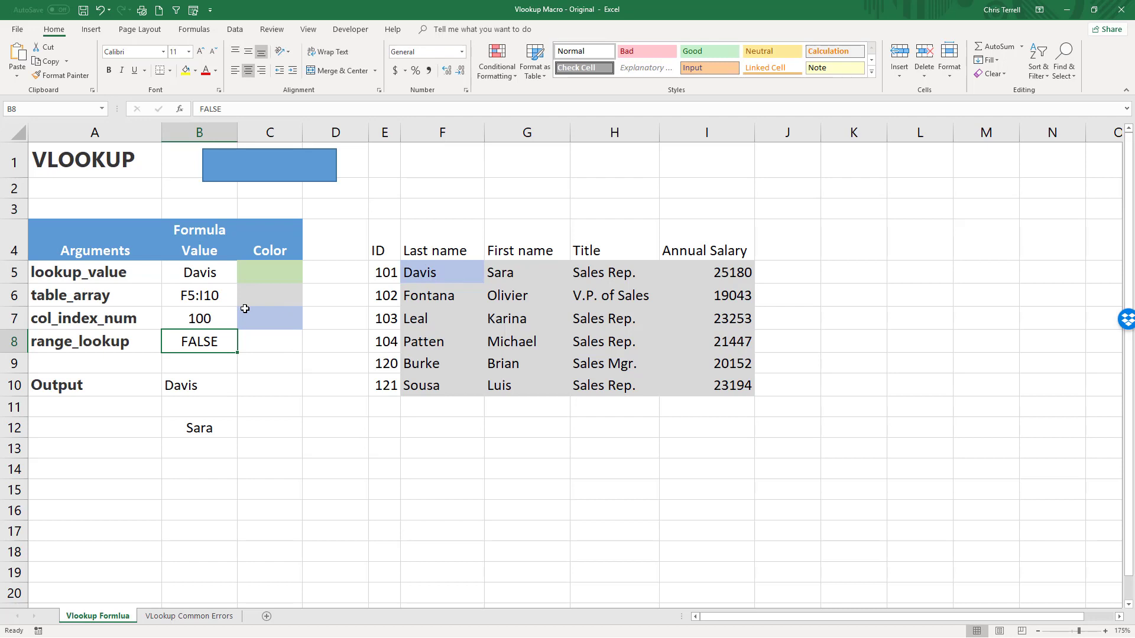
Set the column index number in B7 to 6 and run the VLOOKUP macro.
{"action": "key", "text": "Up"}
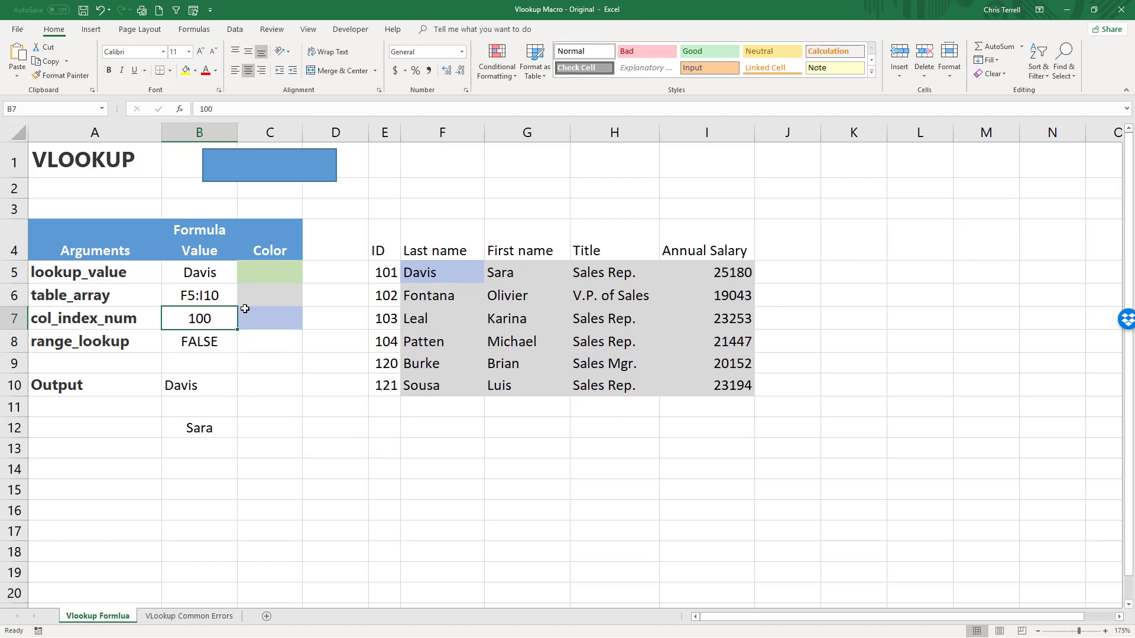
{"action": "type", "text": "6"}
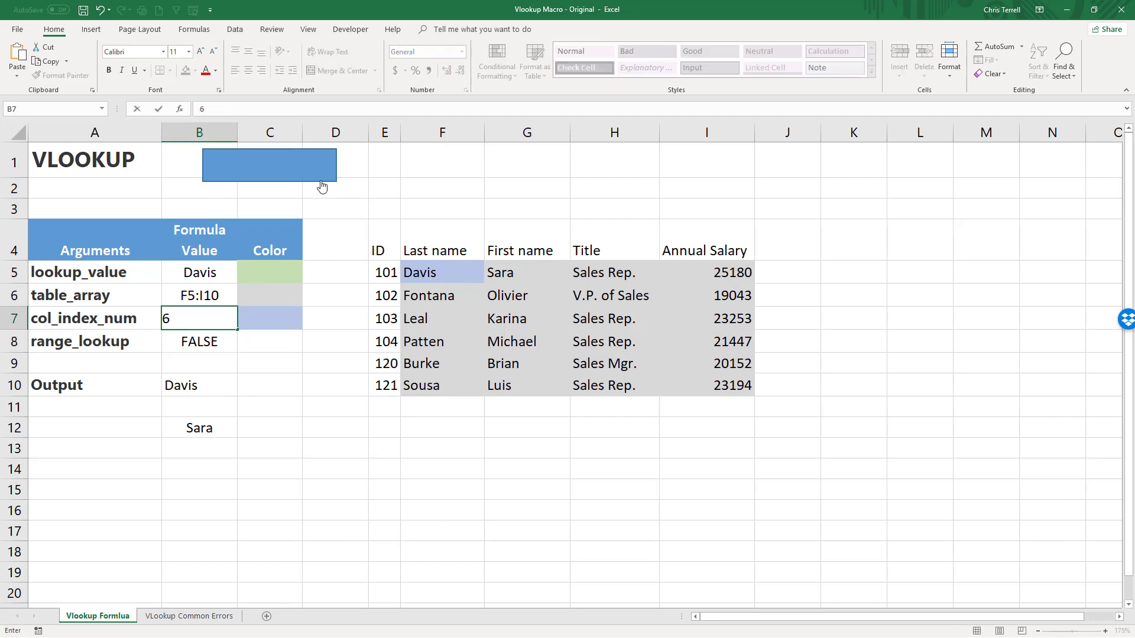
{"action": "left_click", "coordinate": [299, 162]}
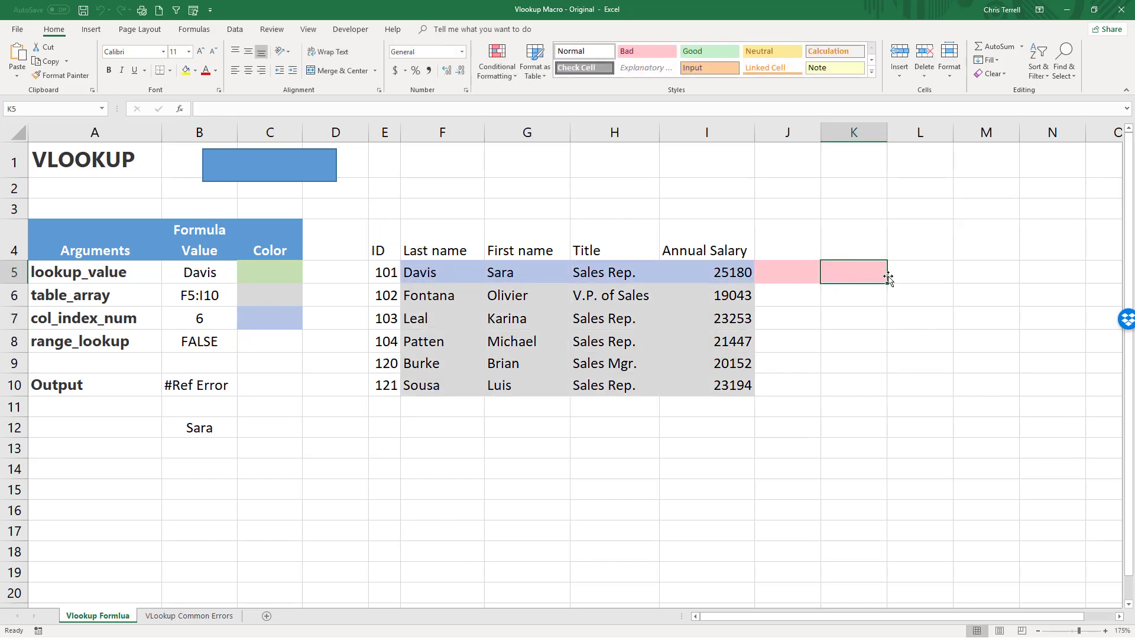
Change the column index number in the B12 VLOOKUP formula to 6.
{"action": "left_click", "coordinate": [208, 424]}
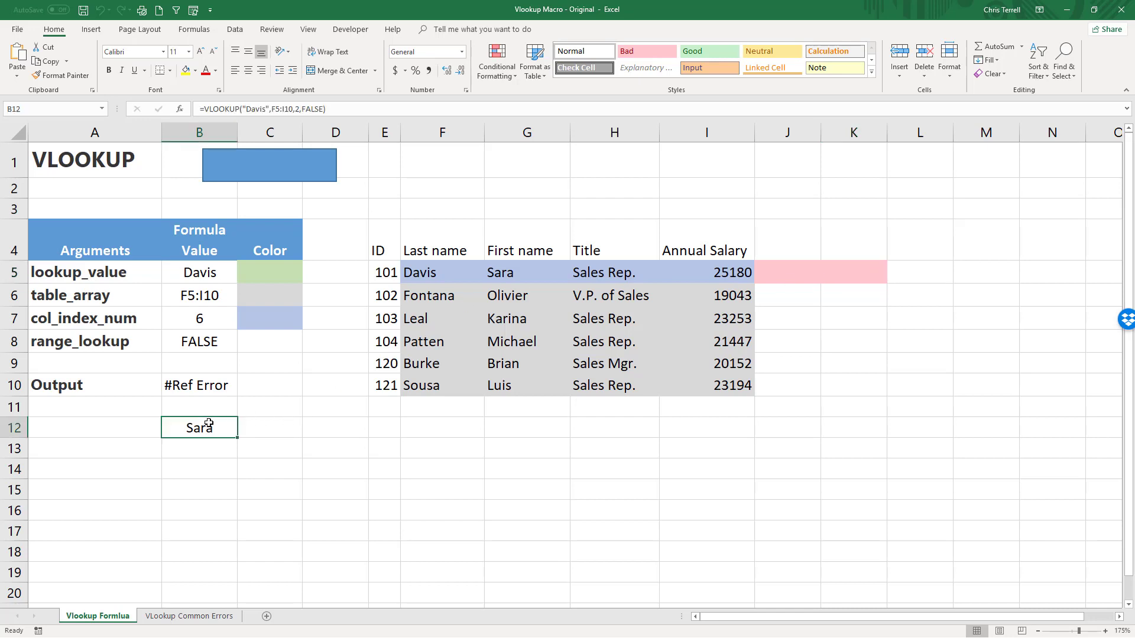
{"action": "left_click", "coordinate": [300, 109]}
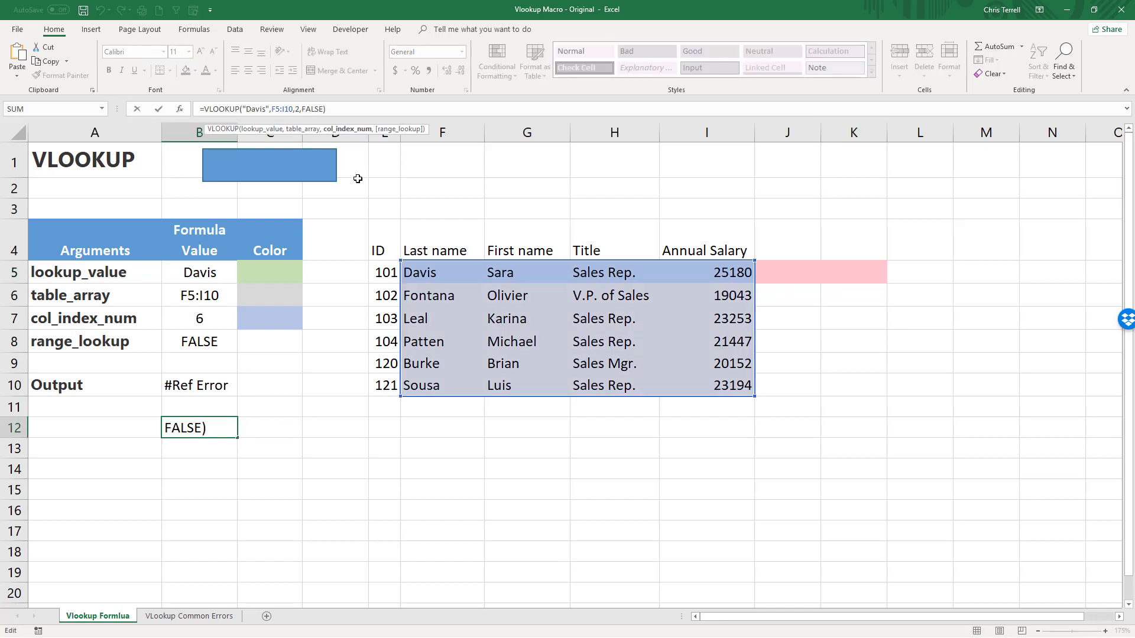
{"action": "key", "text": "Delete"}
{"action": "type", "text": "6"}
{"action": "key", "text": "Return"}
Review the B12 formula's VLOOKUP arguments in the function arguments dialog and close it without changes.
{"action": "key", "text": "Up"}
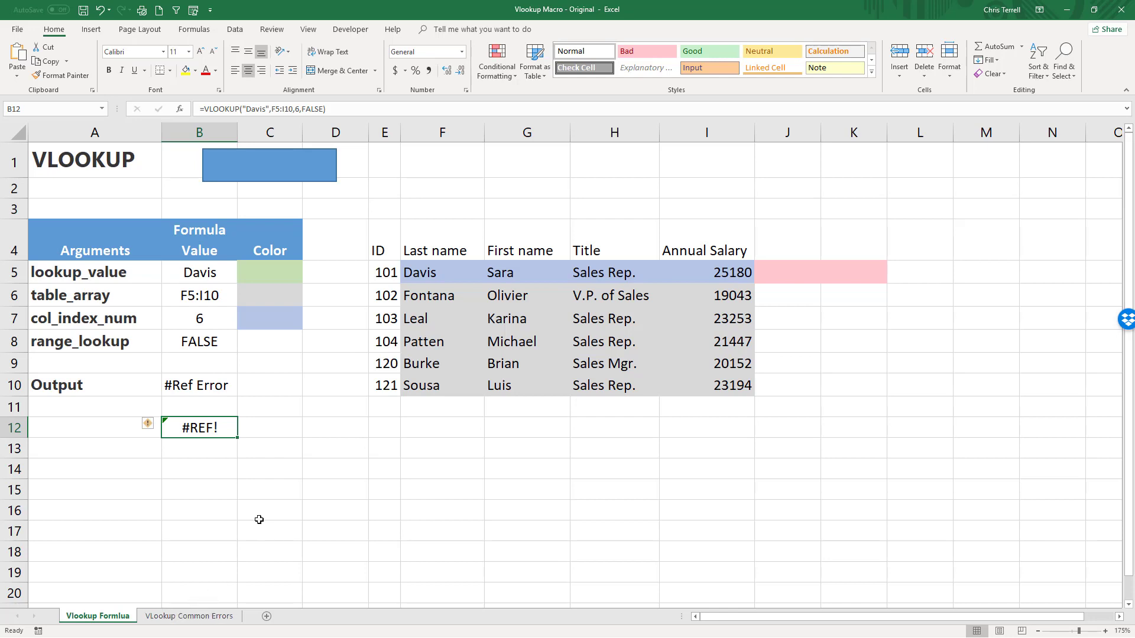
{"action": "left_click", "coordinate": [180, 109]}
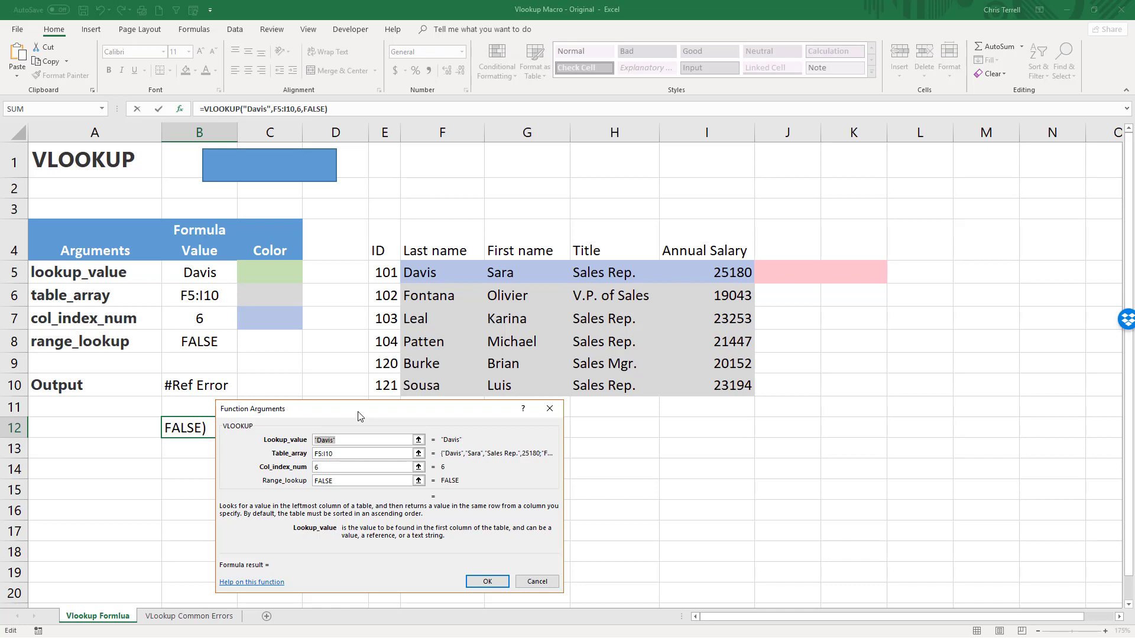
{"action": "left_click_drag", "start_coordinate": [358, 416], "coordinate": [357, 184]}
{"action": "left_click", "coordinate": [536, 350]}
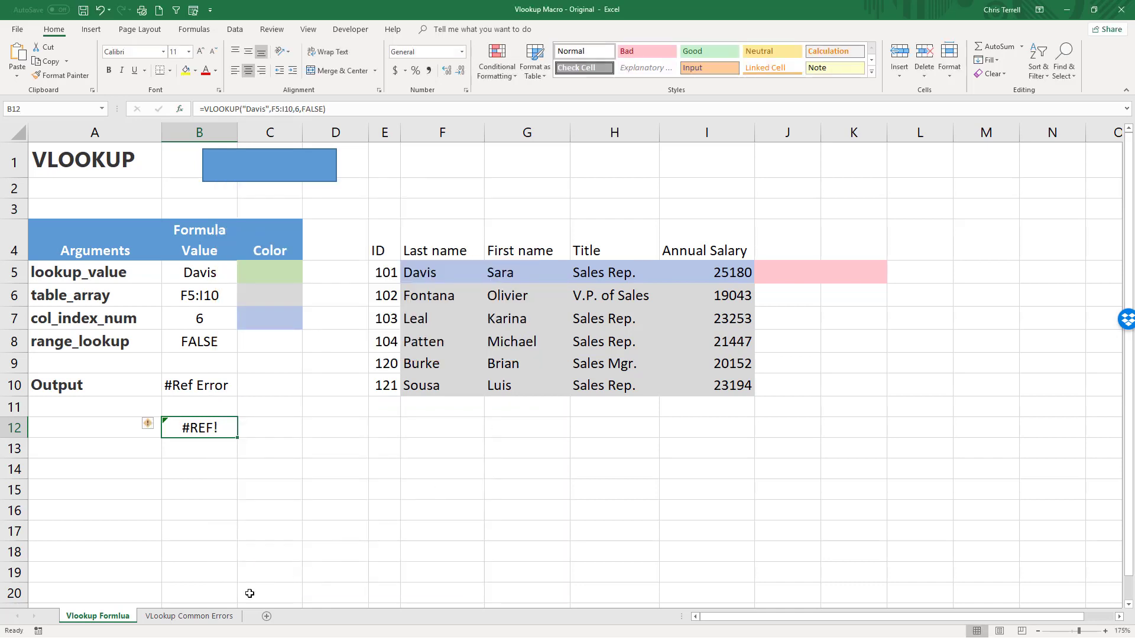